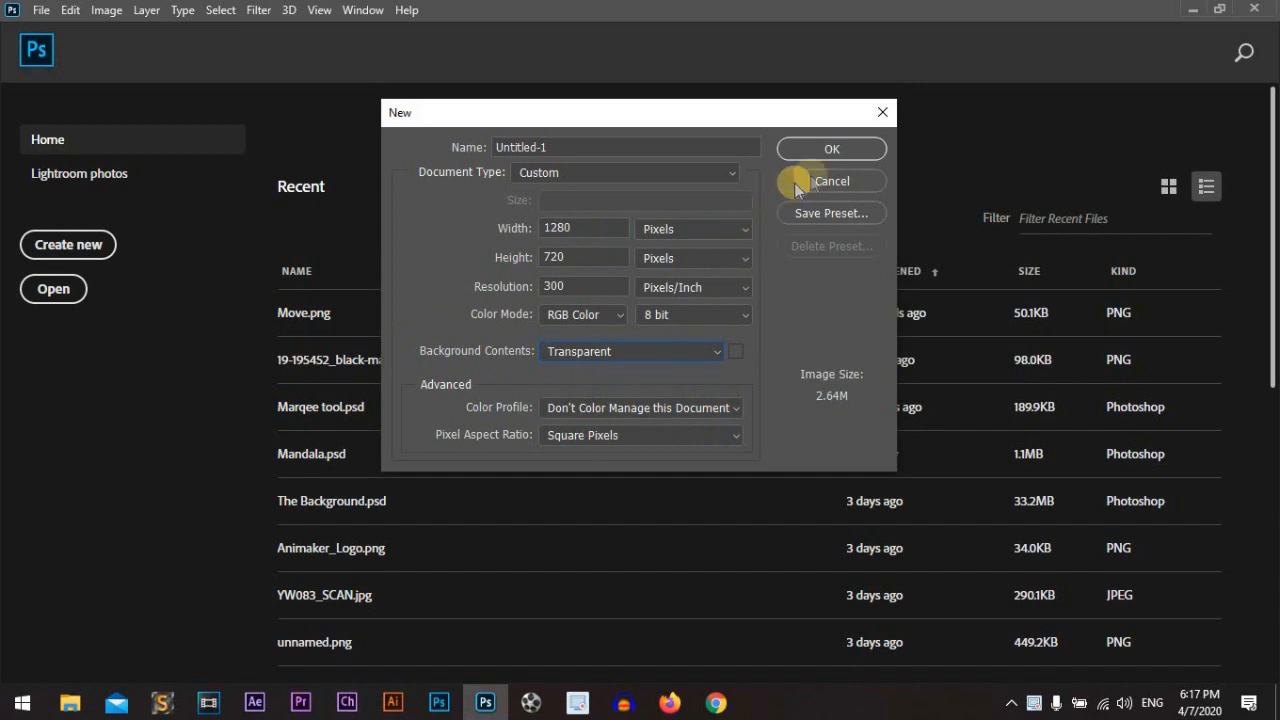
# Step: Create a 1280 × 720 pixel RGB document at 300 pixels/inch with a transparent background, and activate the Move tool
pyautogui.click(826, 156)
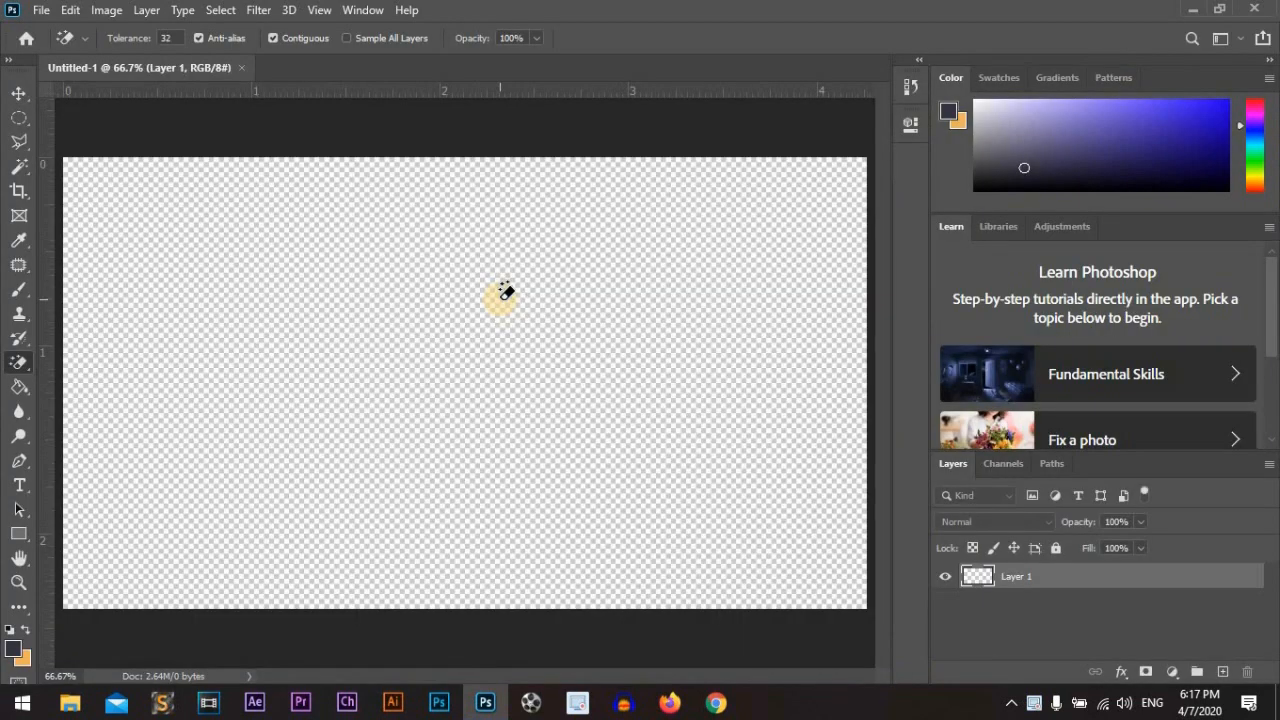
pyautogui.click(20, 96)
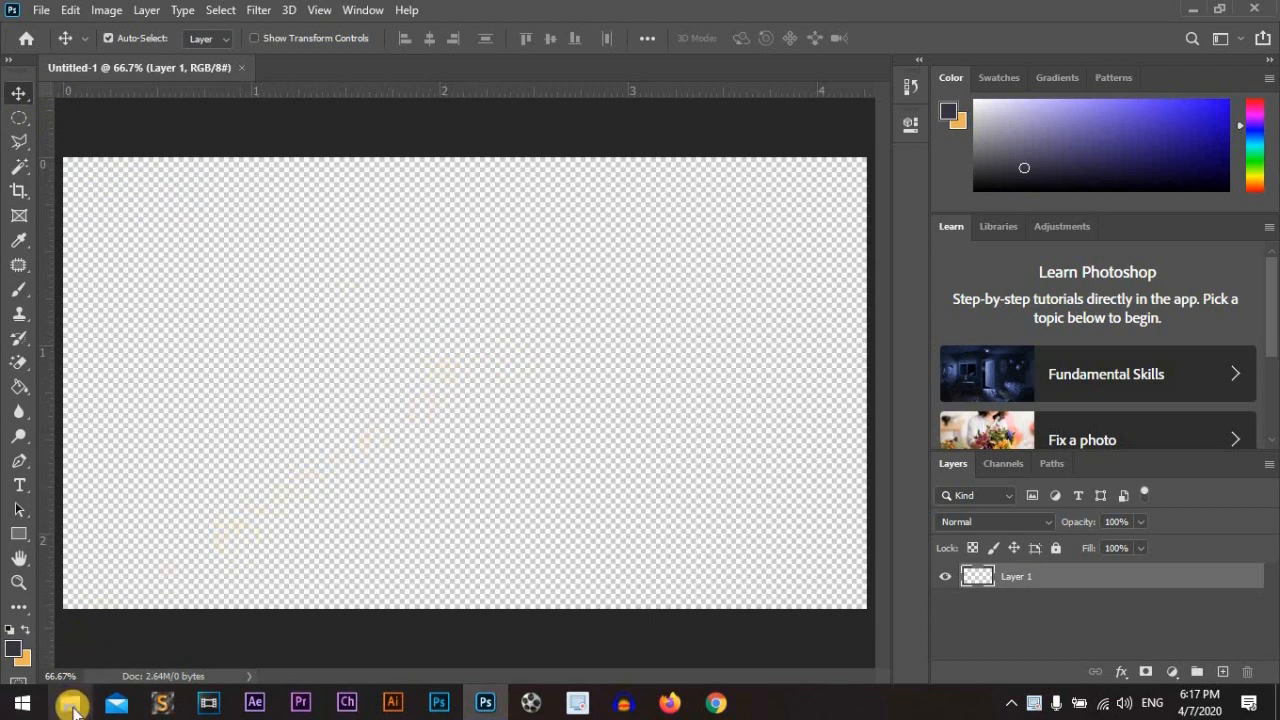
# Step: Open Move.png from the Pictures folder in File Explorer as a separate document in Photoshop
pyautogui.press('super+e')
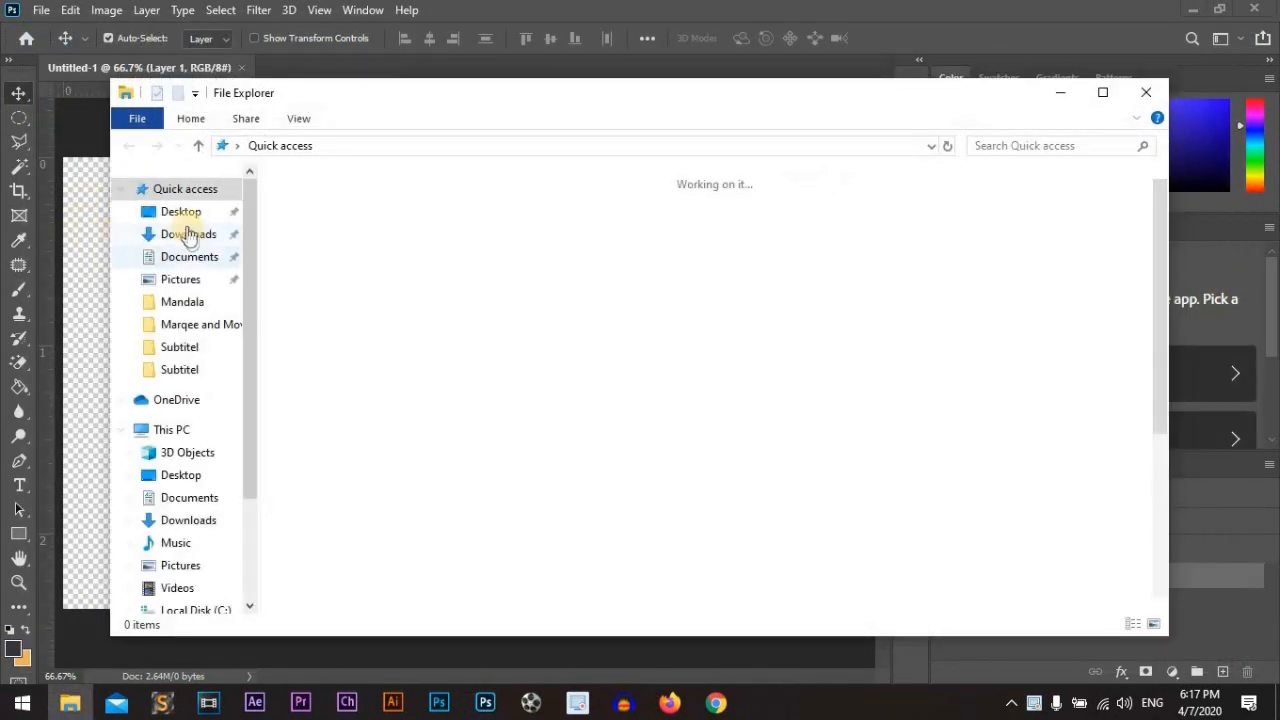
pyautogui.click(188, 278)
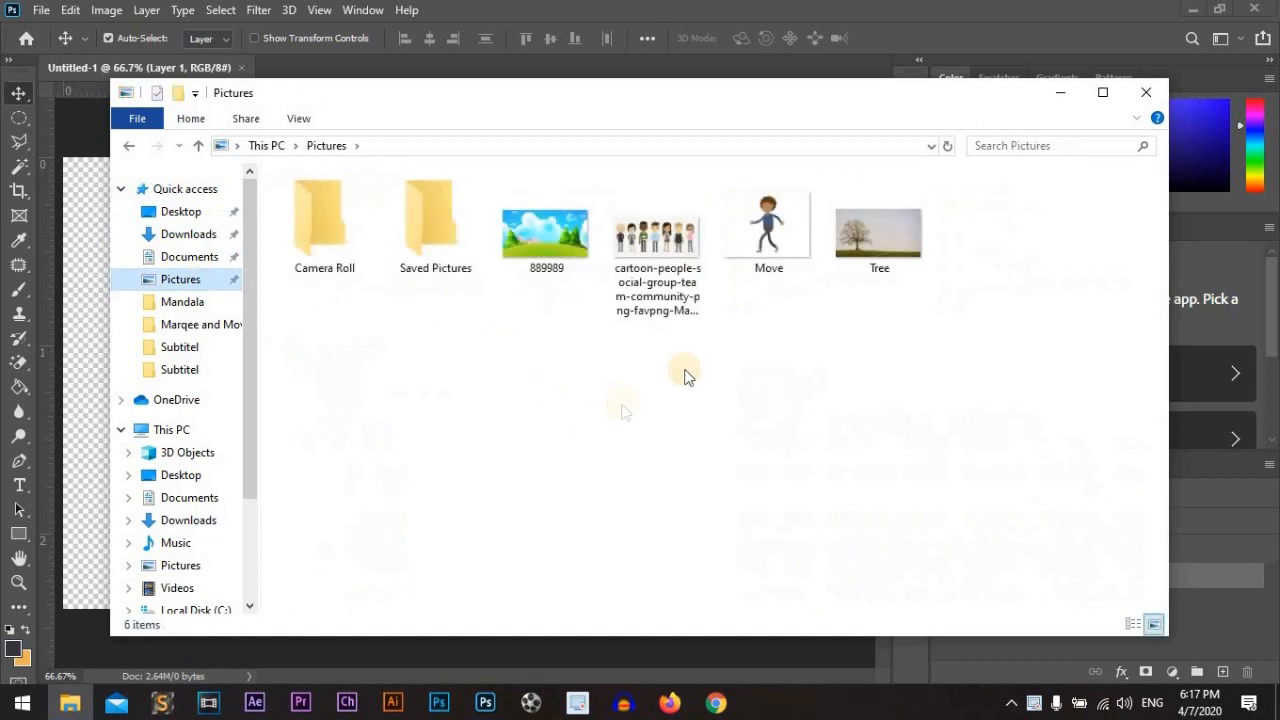
pyautogui.moveTo(770, 225); pyautogui.dragTo(310, 66)
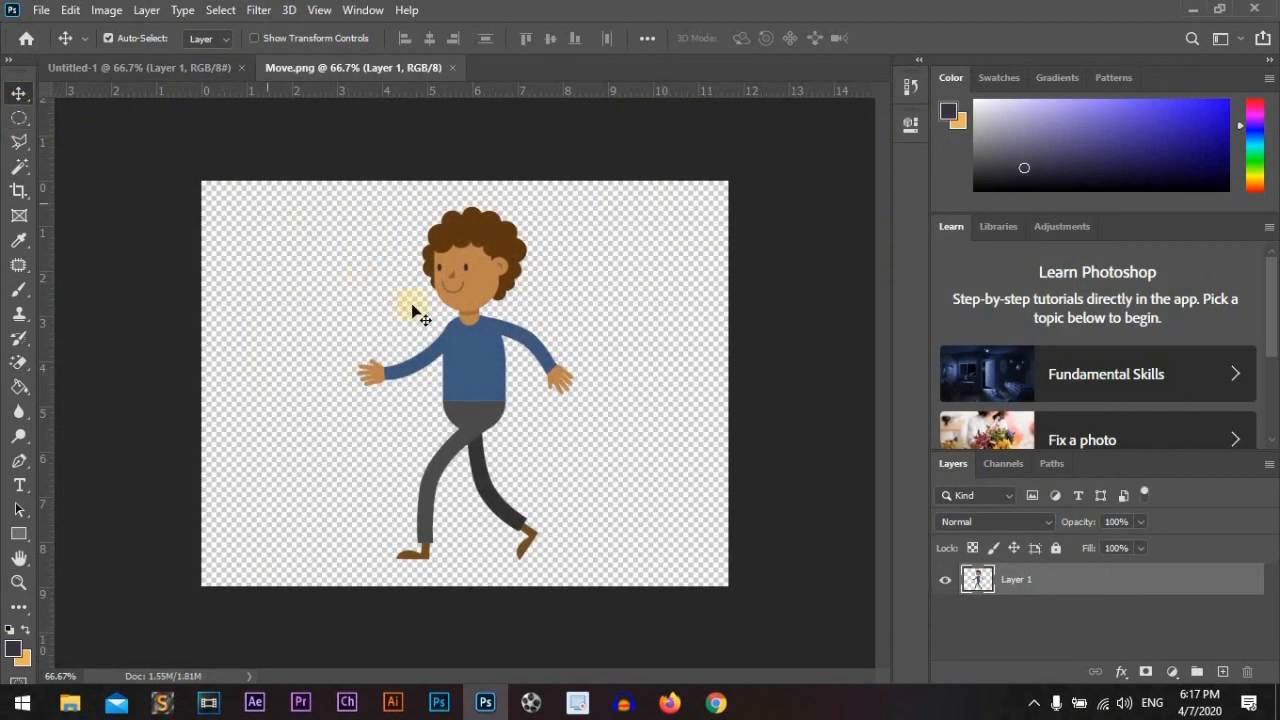
# Step: Transfer the walking boy from Move.png onto the Untitled-1 canvas and close the Move.png document
pyautogui.press('ctrl')
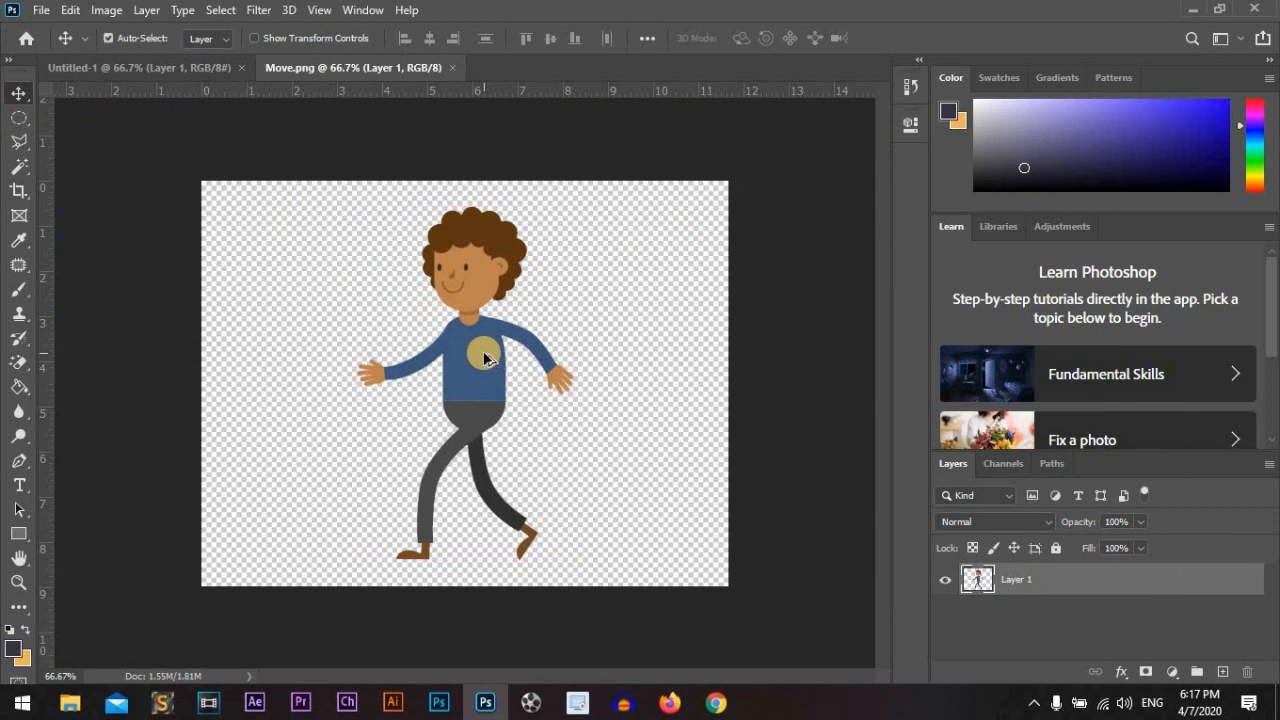
pyautogui.moveTo(430, 337); pyautogui.dragTo(341, 303)
pyautogui.moveTo(388, 364); pyautogui.dragTo(532, 372)
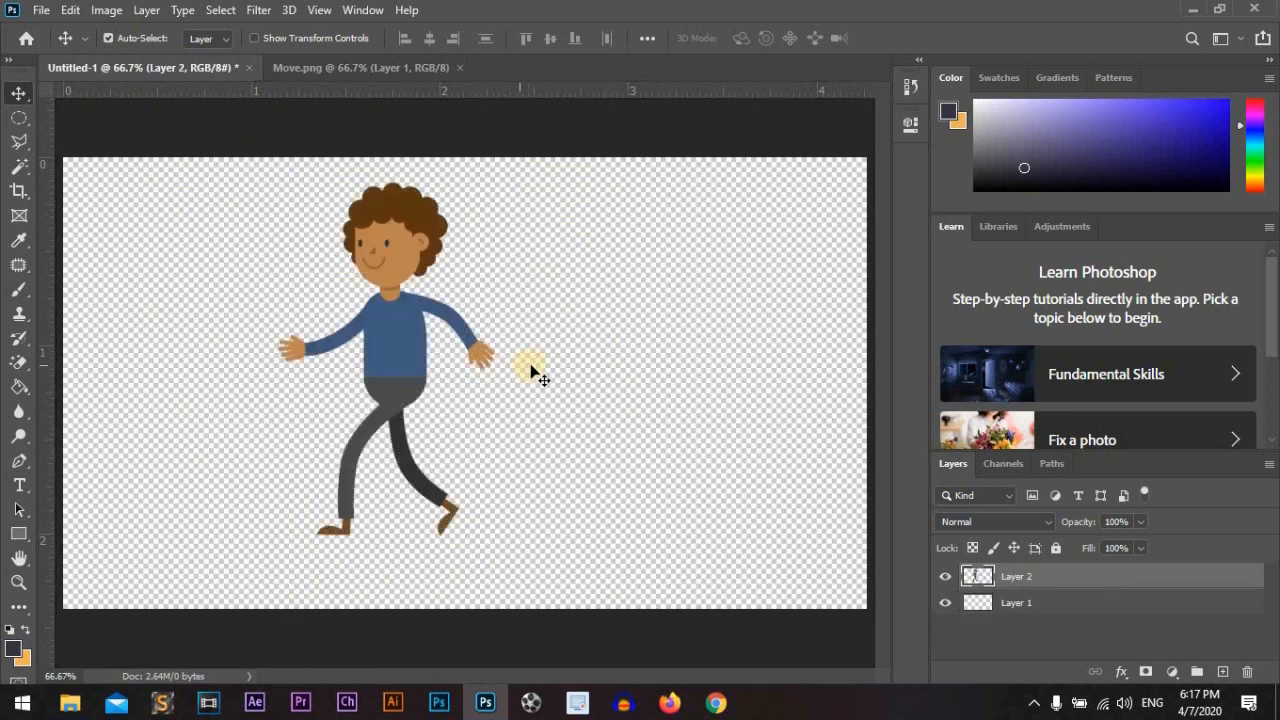
pyautogui.click(459, 67)
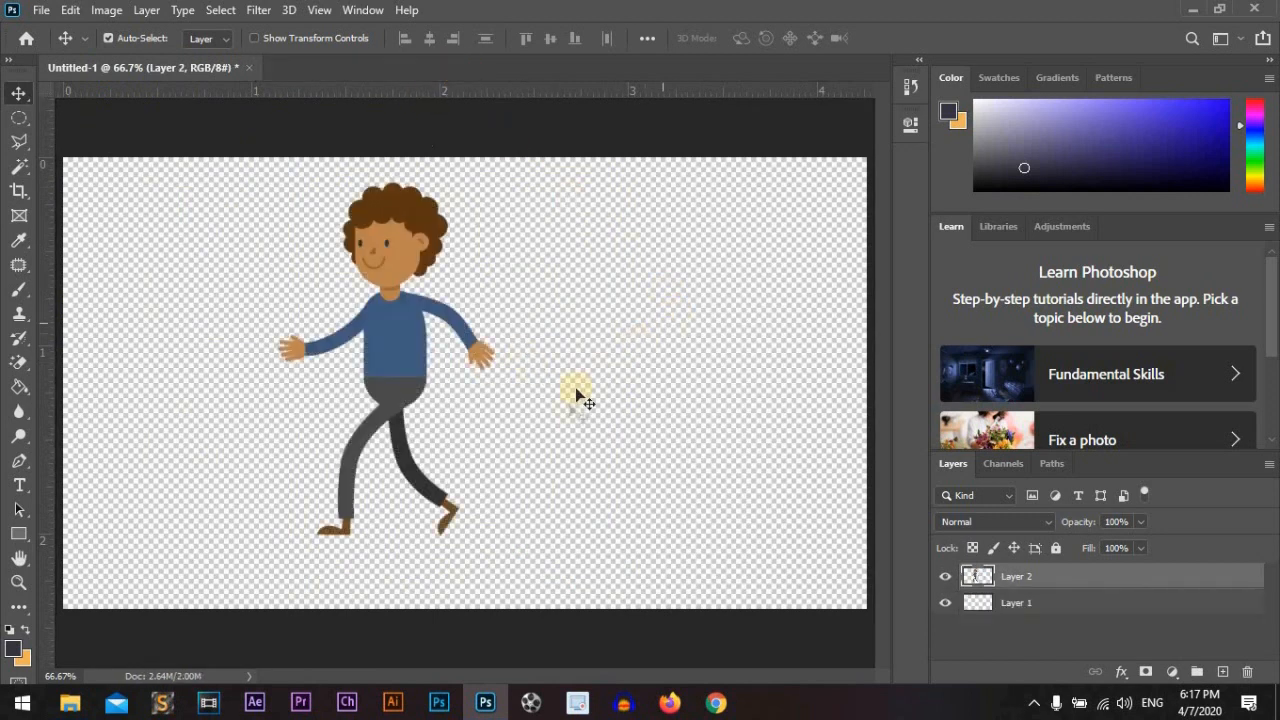
# Step: Move the boy to the right side of the canvas and scale him down to slightly under half size with Free Transform
pyautogui.moveTo(405, 334); pyautogui.dragTo(269, 343)
pyautogui.moveTo(391, 349); pyautogui.dragTo(856, 360)
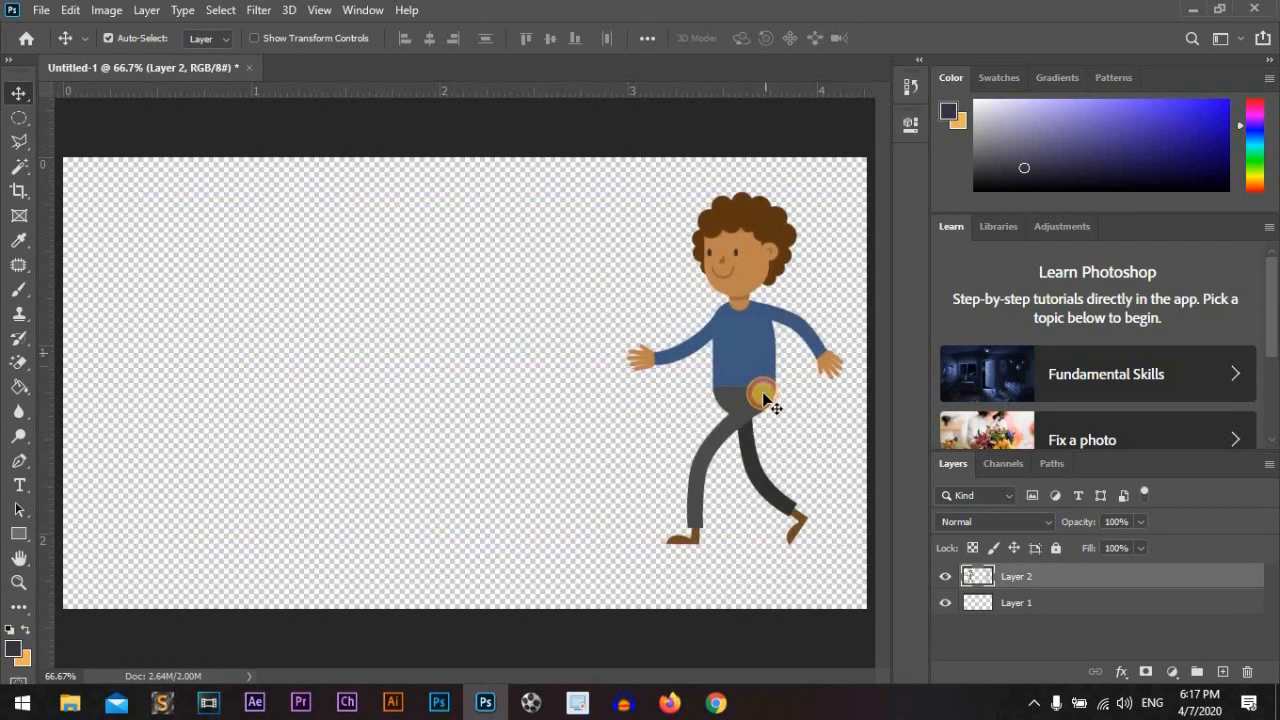
pyautogui.press('ctrl')
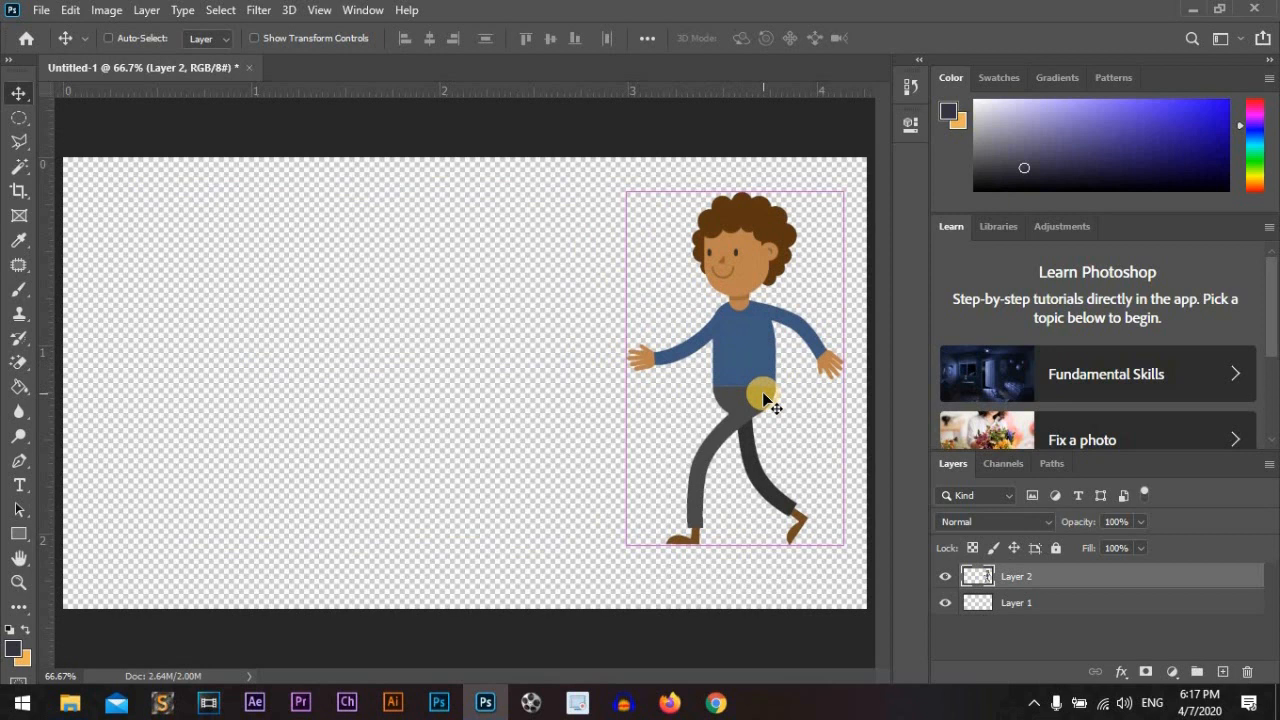
pyautogui.hotkey('ctrl', 't')
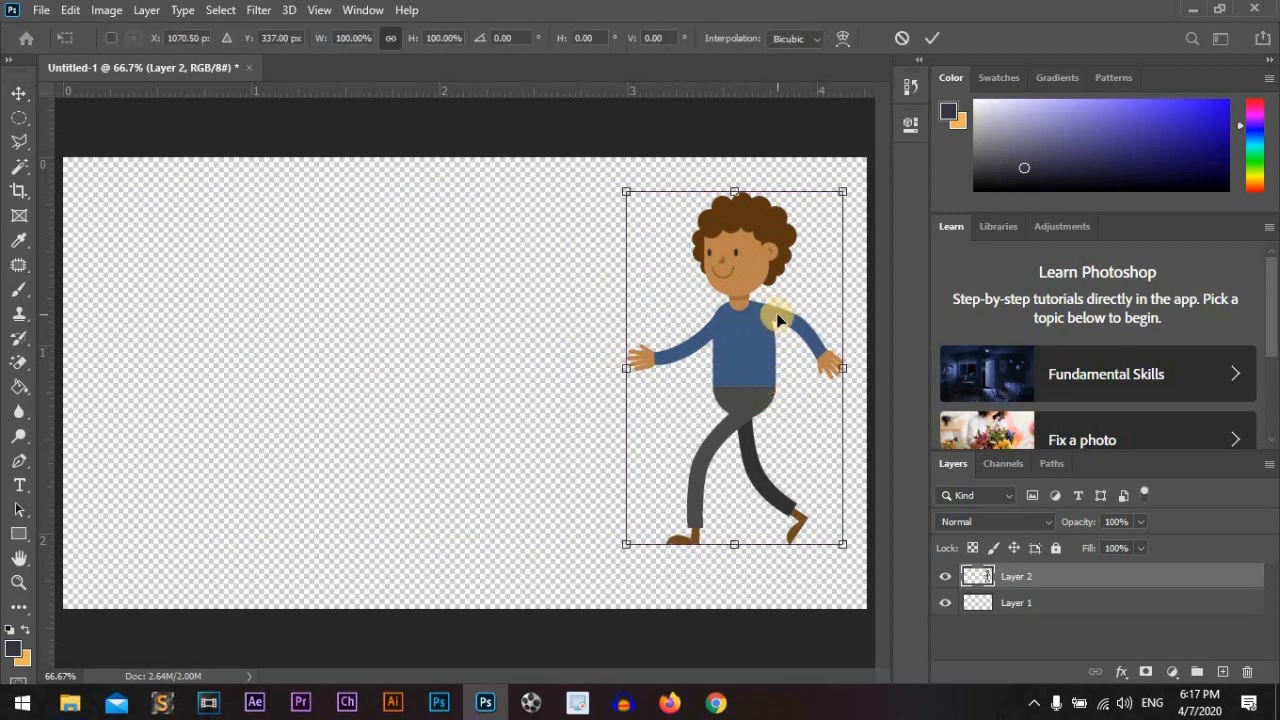
pyautogui.moveTo(843, 190); pyautogui.dragTo(789, 402)
pyautogui.press('Return')
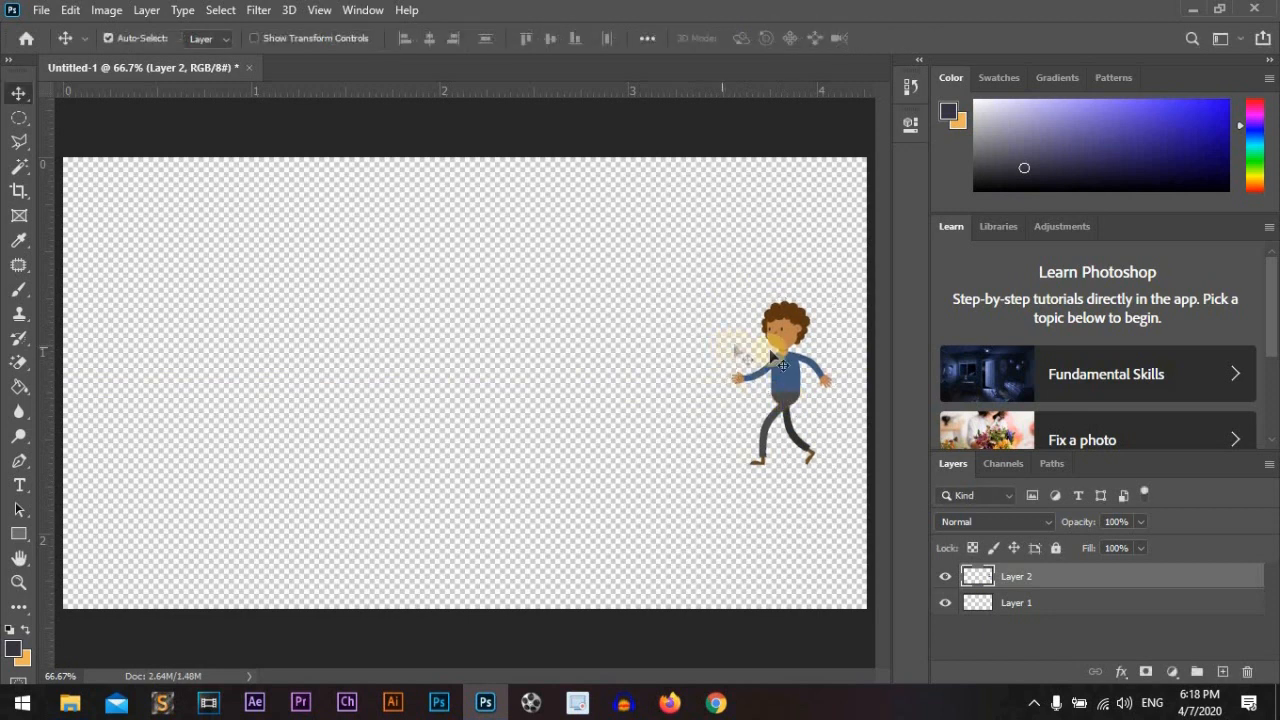
# Step: Reposition the small boy slightly closer to the canvas's right edge with the Move tool
pyautogui.moveTo(788, 366)
pyautogui.mouseDown()
pyautogui.moveTo(762, 364)
pyautogui.moveTo(786, 365)
pyautogui.mouseUp()
pyautogui.moveTo(772, 402); pyautogui.dragTo(843, 378)
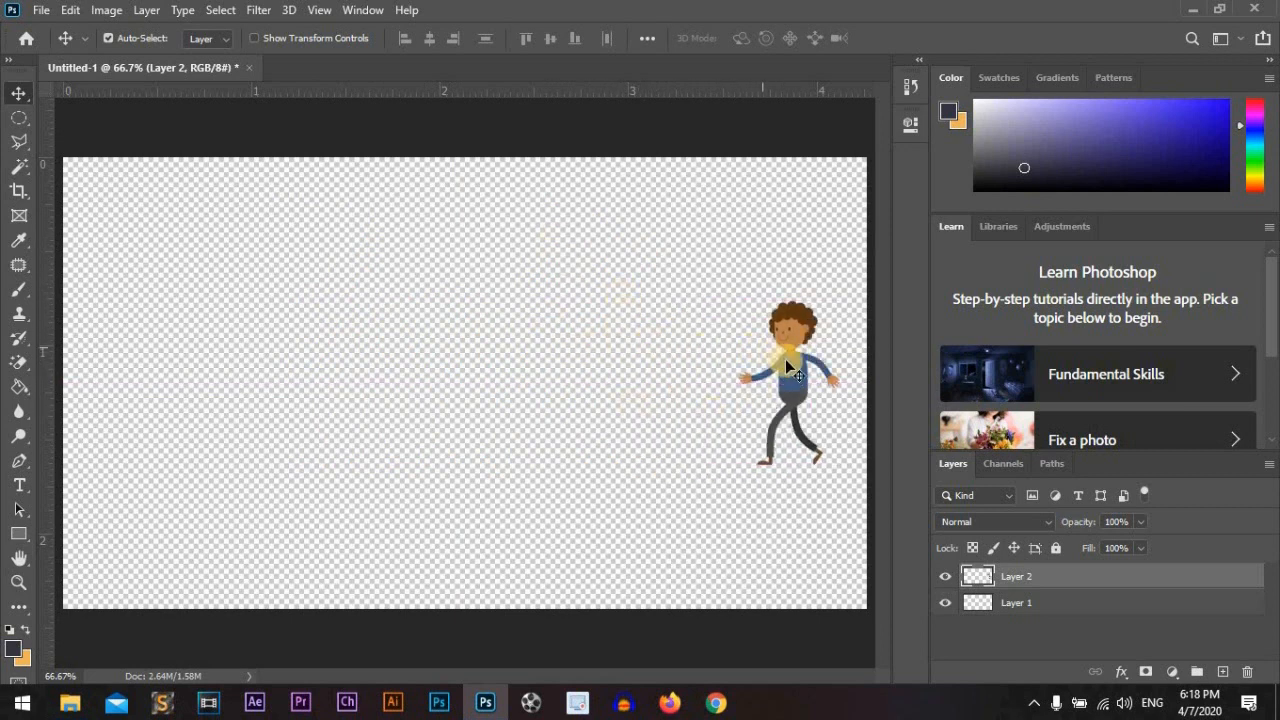
pyautogui.moveTo(785, 366)
pyautogui.mouseDown()
pyautogui.moveTo(366, 372)
pyautogui.moveTo(800, 378)
pyautogui.moveTo(790, 388)
pyautogui.mouseUp()
# Step: Duplicate the boy's layer four times and spread the copies in a row to the left of the original
pyautogui.press('ctrl')
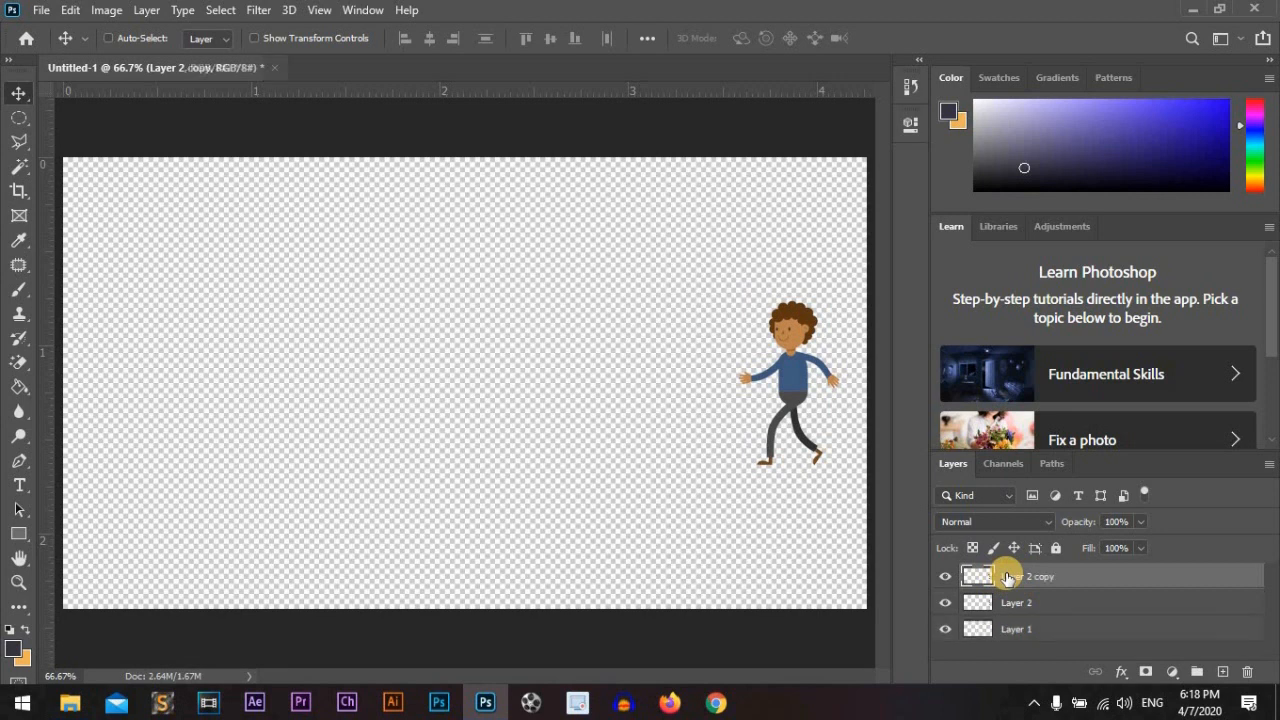
pyautogui.click(1008, 577)
pyautogui.hotkey('ctrl', 'j')
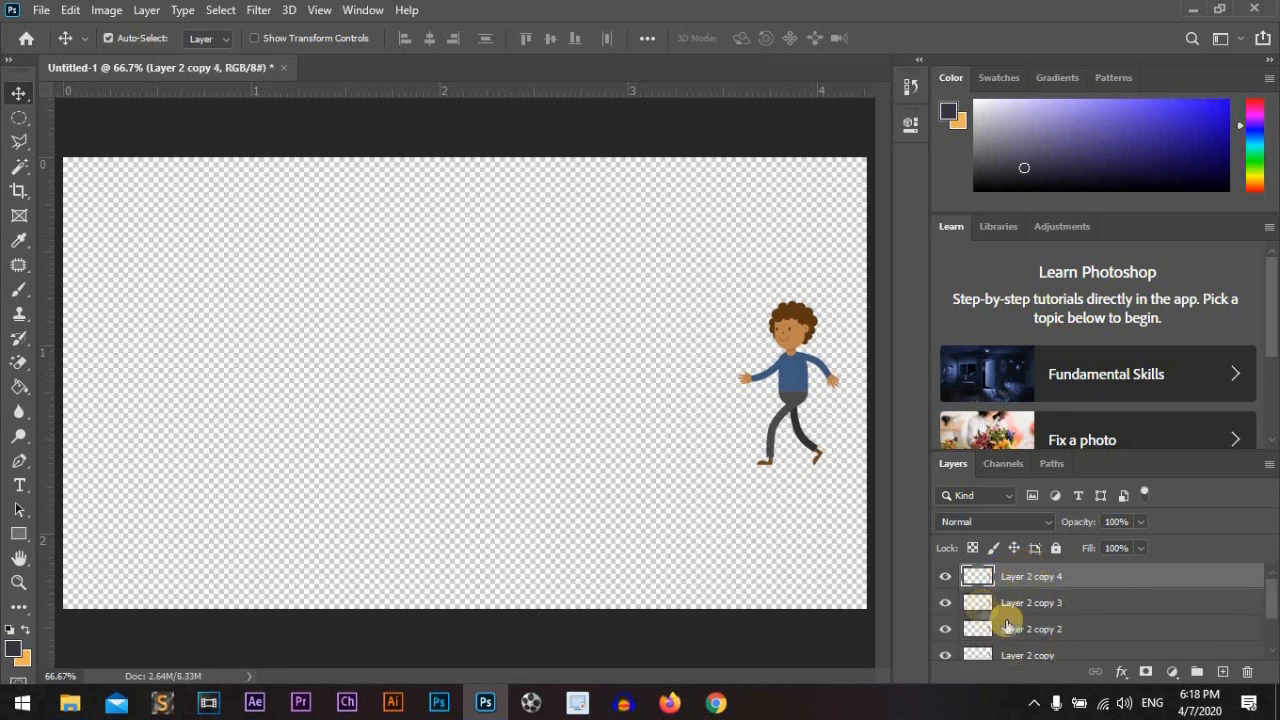
pyautogui.moveTo(787, 390); pyautogui.dragTo(297, 372)
pyautogui.moveTo(771, 371); pyautogui.dragTo(158, 372)
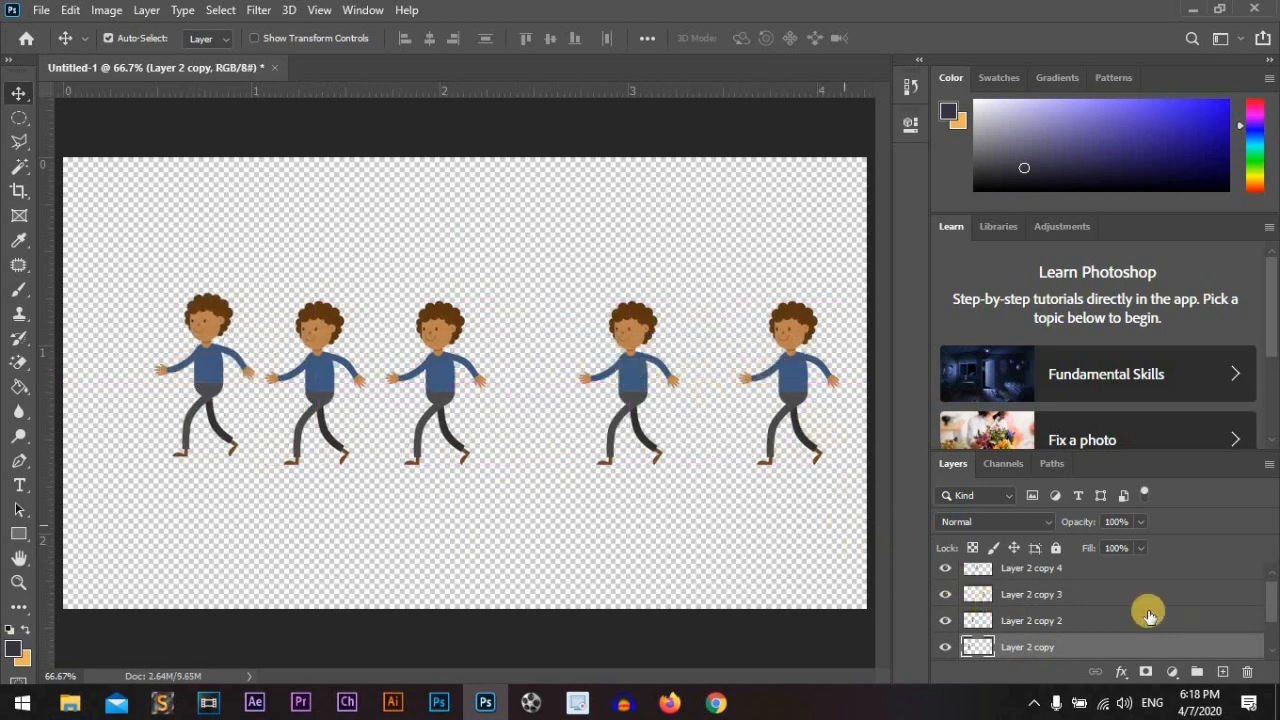
# Step: Hide and show Layer 2 to check which figure it contains
pyautogui.scroll(-1, 1192, 616)
pyautogui.click(946, 621)
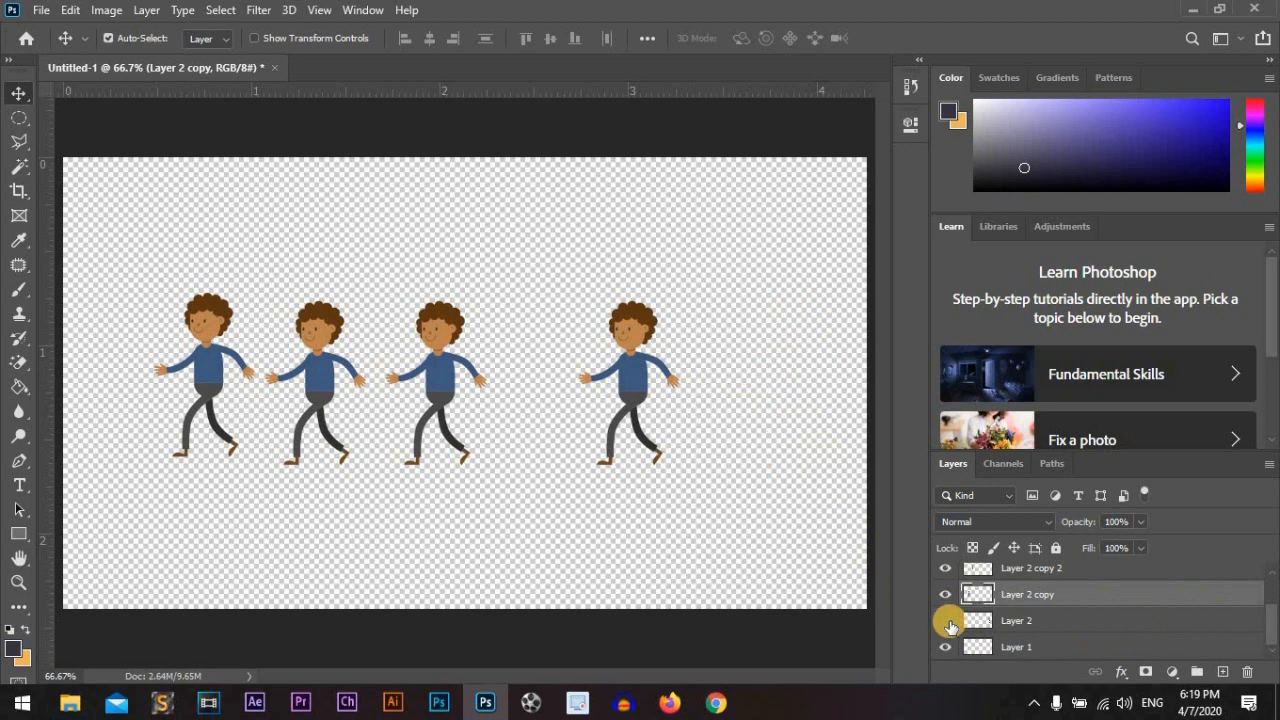
pyautogui.click(946, 621)
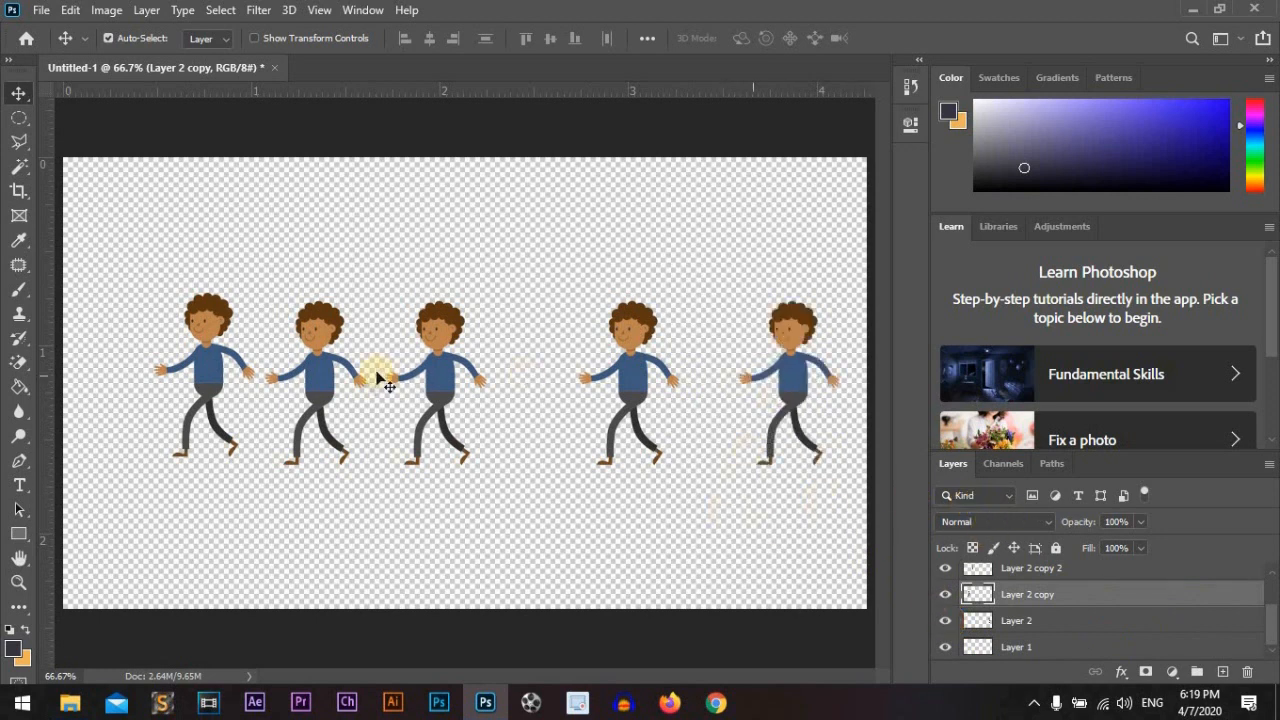
# Step: Shift the five figures sideways one by one until they are evenly spaced across the canvas, and deselect all layers
pyautogui.moveTo(224, 372); pyautogui.dragTo(201, 372)
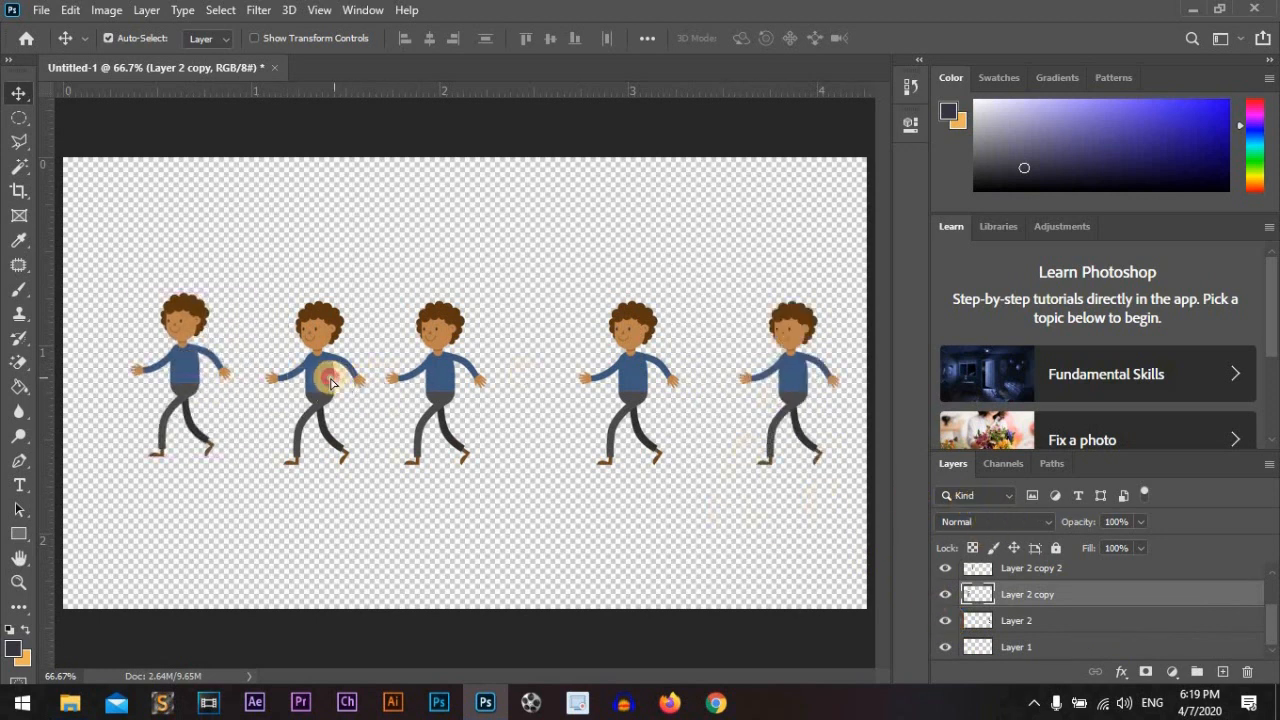
pyautogui.moveTo(331, 379); pyautogui.dragTo(317, 379)
pyautogui.moveTo(436, 378); pyautogui.dragTo(463, 375)
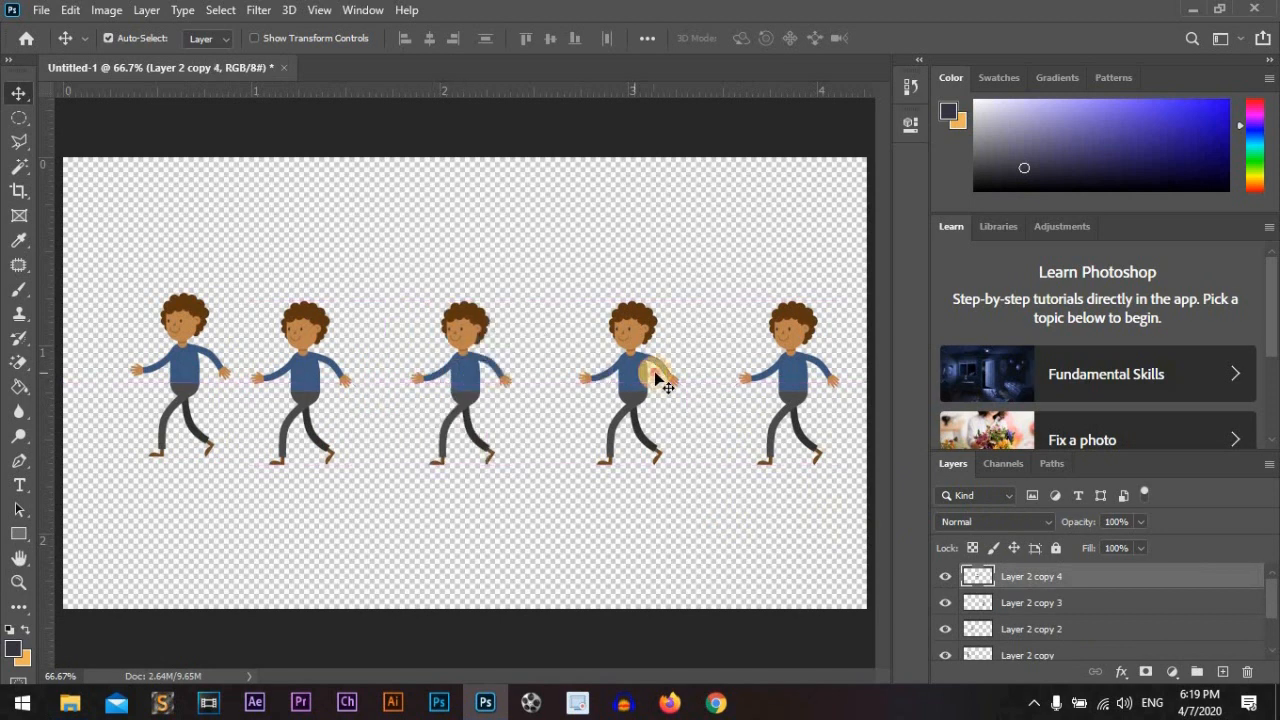
pyautogui.moveTo(658, 380); pyautogui.dragTo(636, 378)
pyautogui.click(772, 376)
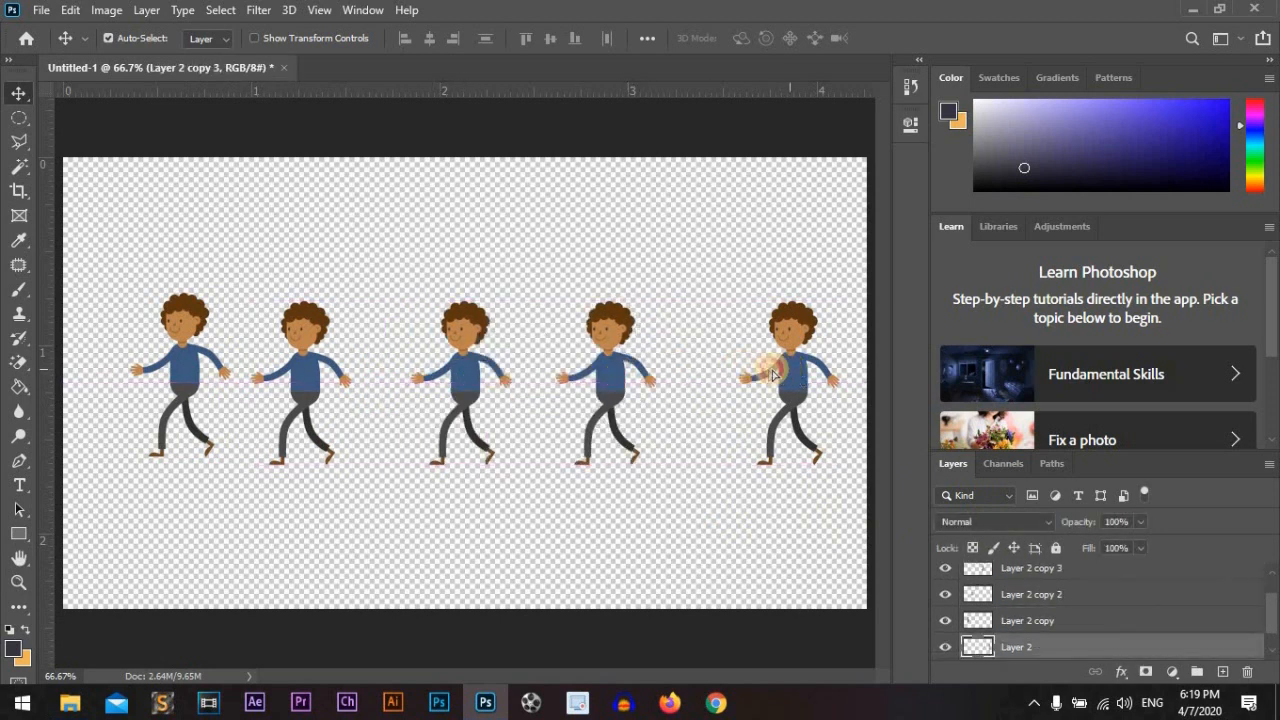
pyautogui.moveTo(772, 376); pyautogui.dragTo(735, 376)
pyautogui.moveTo(299, 370); pyautogui.dragTo(318, 370)
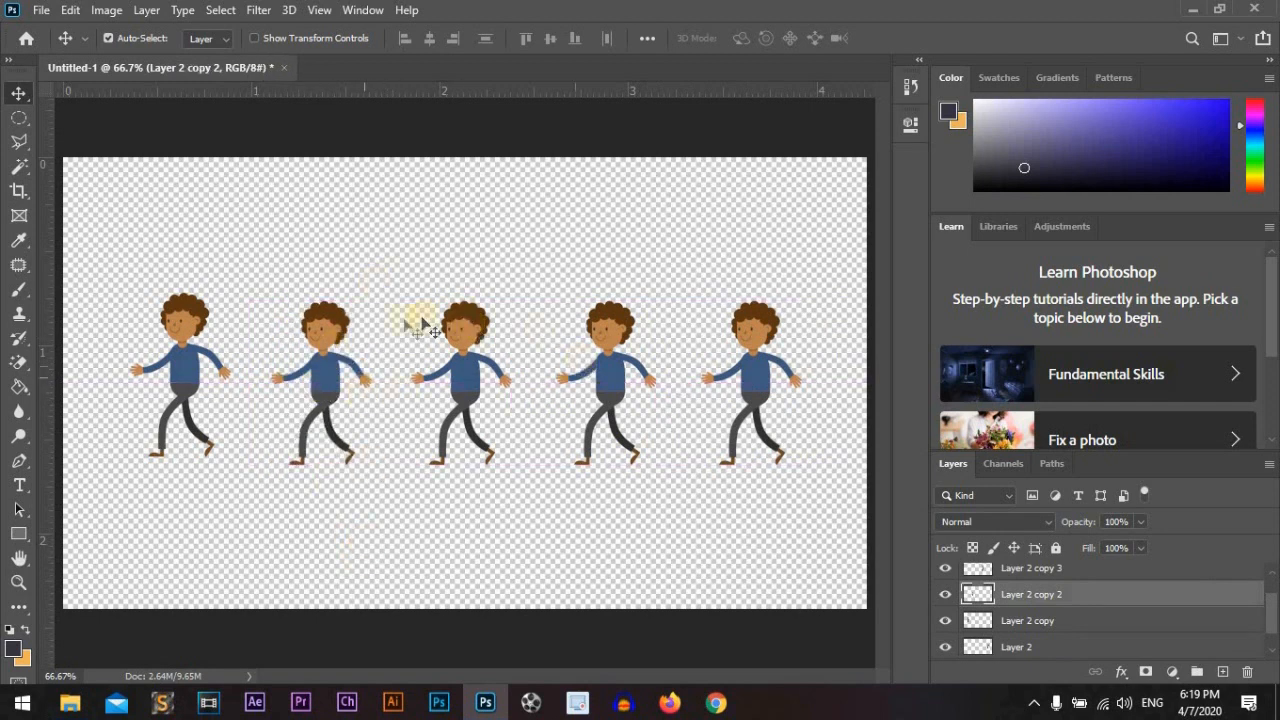
pyautogui.click(498, 195)
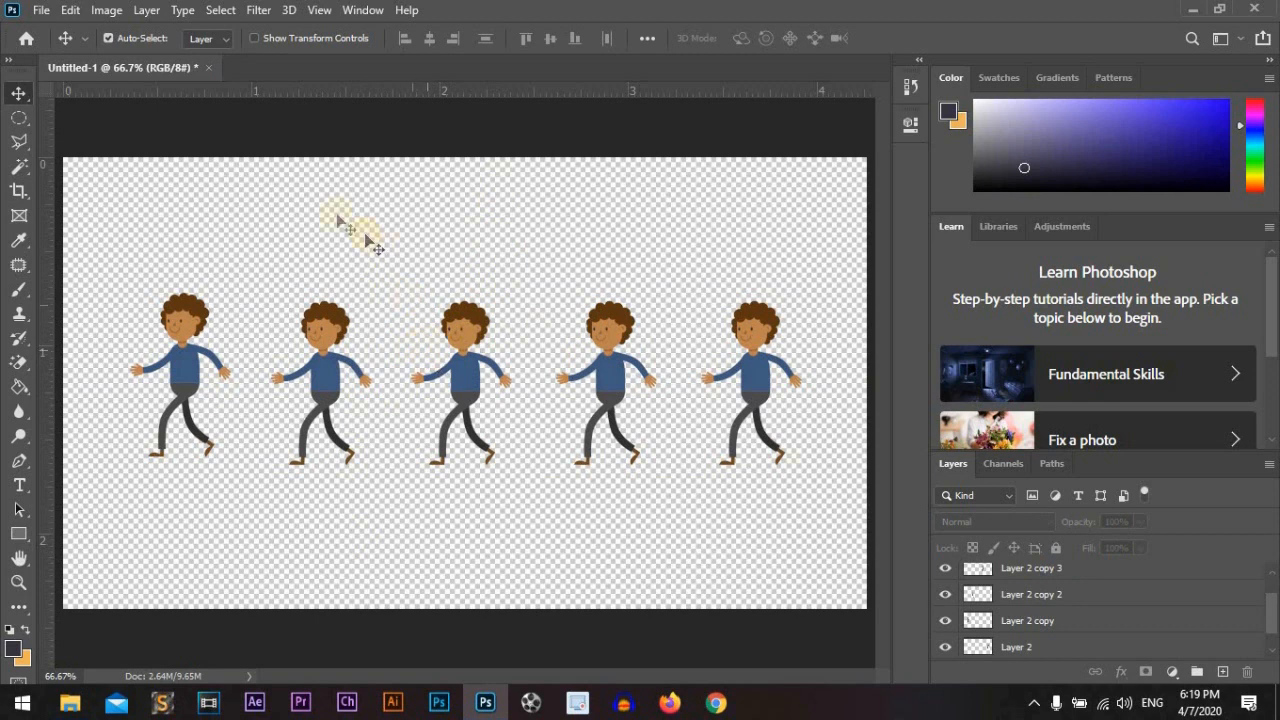
# Step: Turn off Auto-Select, select Layer 2 copy 2 and move its figure up level with the leftmost one
pyautogui.click(108, 38)
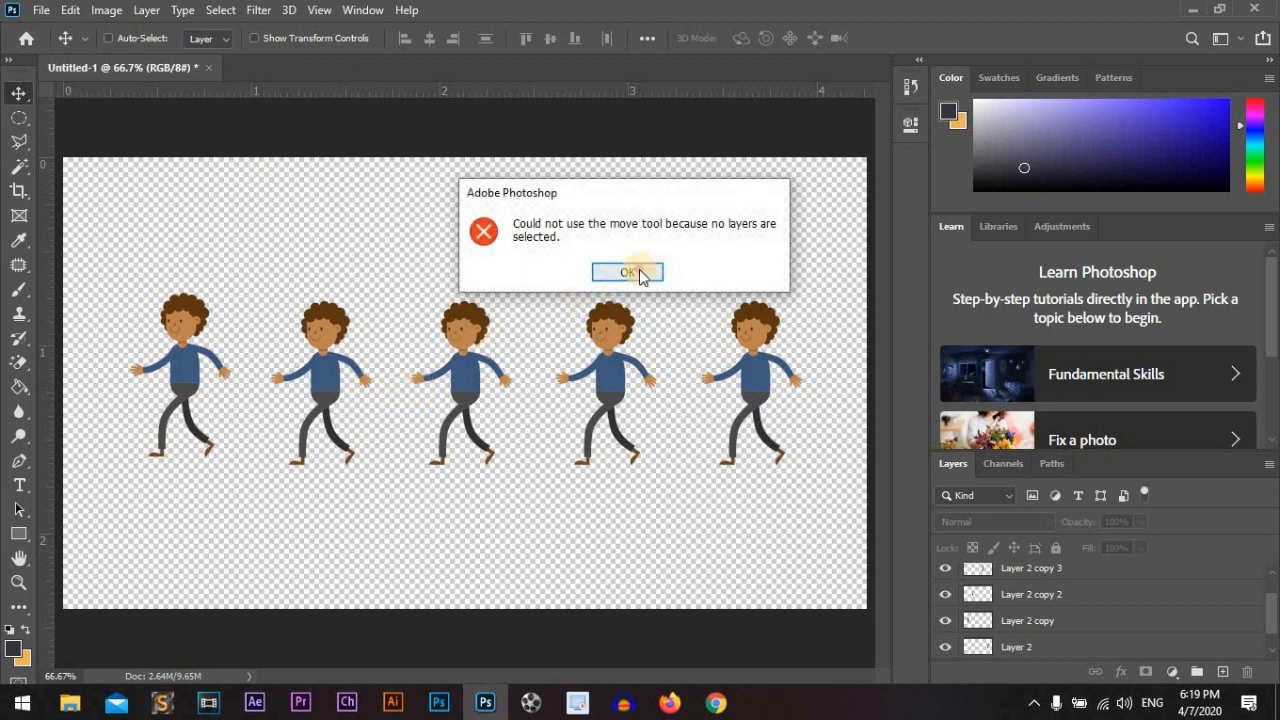
pyautogui.click(627, 273)
pyautogui.click(1030, 594)
pyautogui.moveTo(620, 412)
pyautogui.mouseDown()
pyautogui.moveTo(563, 406)
pyautogui.moveTo(650, 400)
pyautogui.moveTo(610, 410)
pyautogui.moveTo(605, 365)
pyautogui.moveTo(608, 420)
pyautogui.moveTo(608, 355)
pyautogui.moveTo(622, 402)
pyautogui.mouseUp()
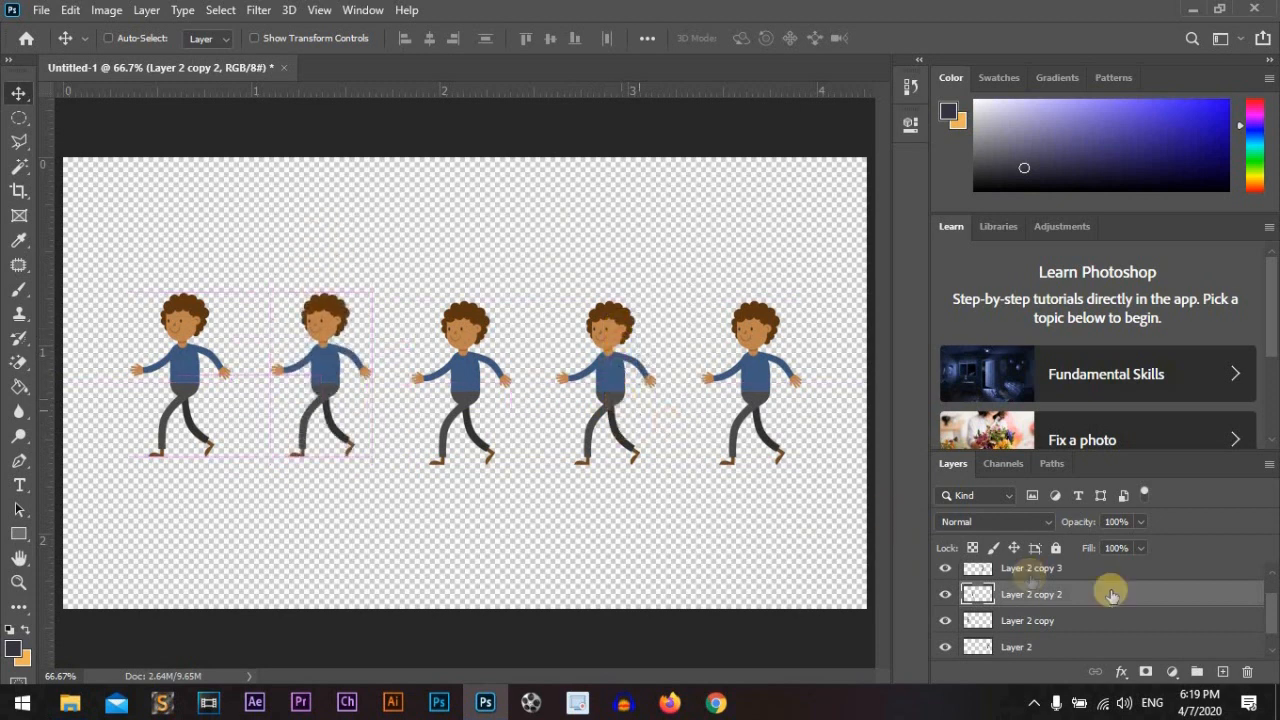
# Step: Select Layer 2 copy 4 and move the middle figure up level with the two figures on its left
pyautogui.scroll(1, 1119, 600)
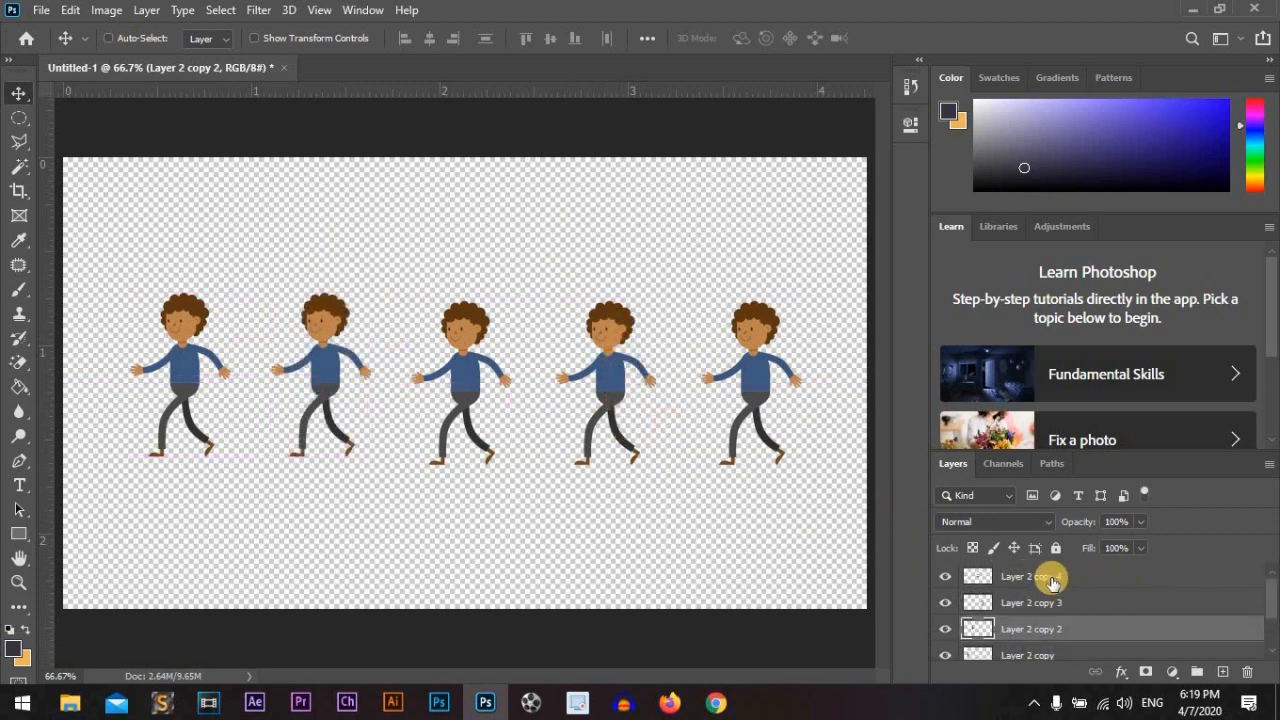
pyautogui.click(1052, 580)
pyautogui.moveTo(624, 372)
pyautogui.mouseDown()
pyautogui.moveTo(652, 360)
pyautogui.moveTo(606, 303)
pyautogui.moveTo(577, 337)
pyautogui.moveTo(621, 375)
pyautogui.mouseUp()
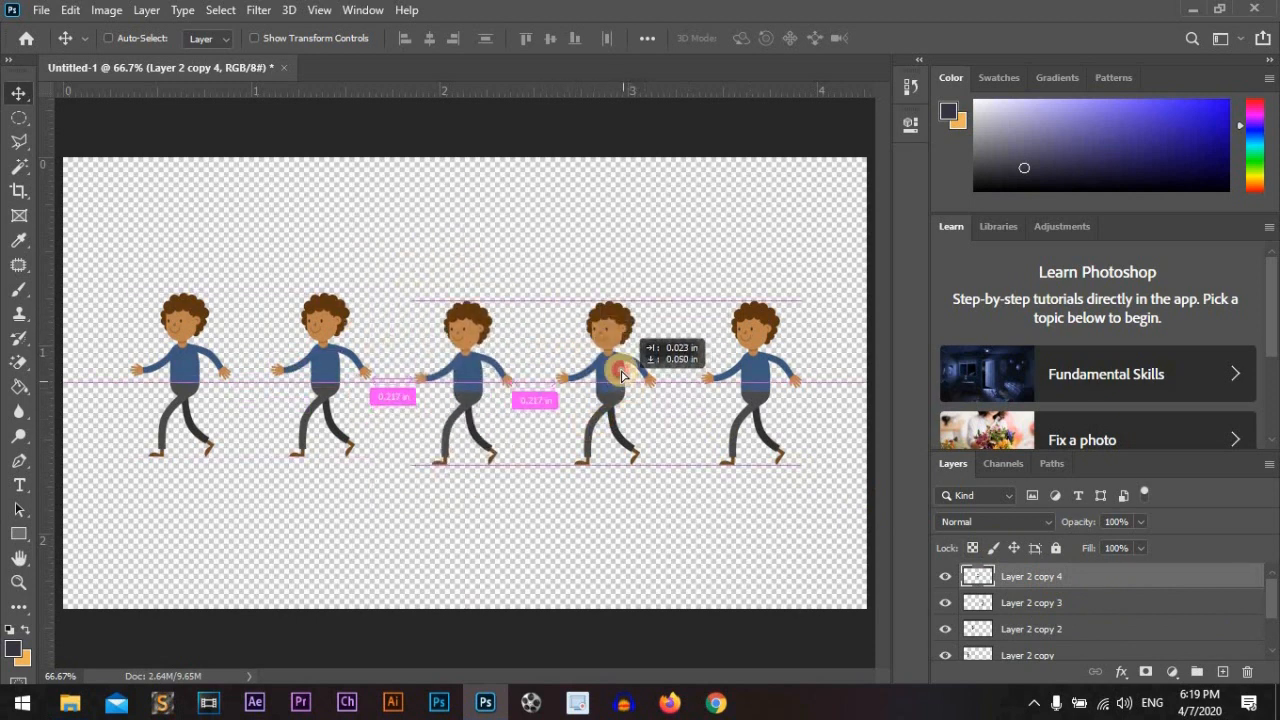
pyautogui.moveTo(338, 352)
pyautogui.mouseDown()
pyautogui.moveTo(340, 290)
pyautogui.moveTo(332, 360)
pyautogui.mouseUp()
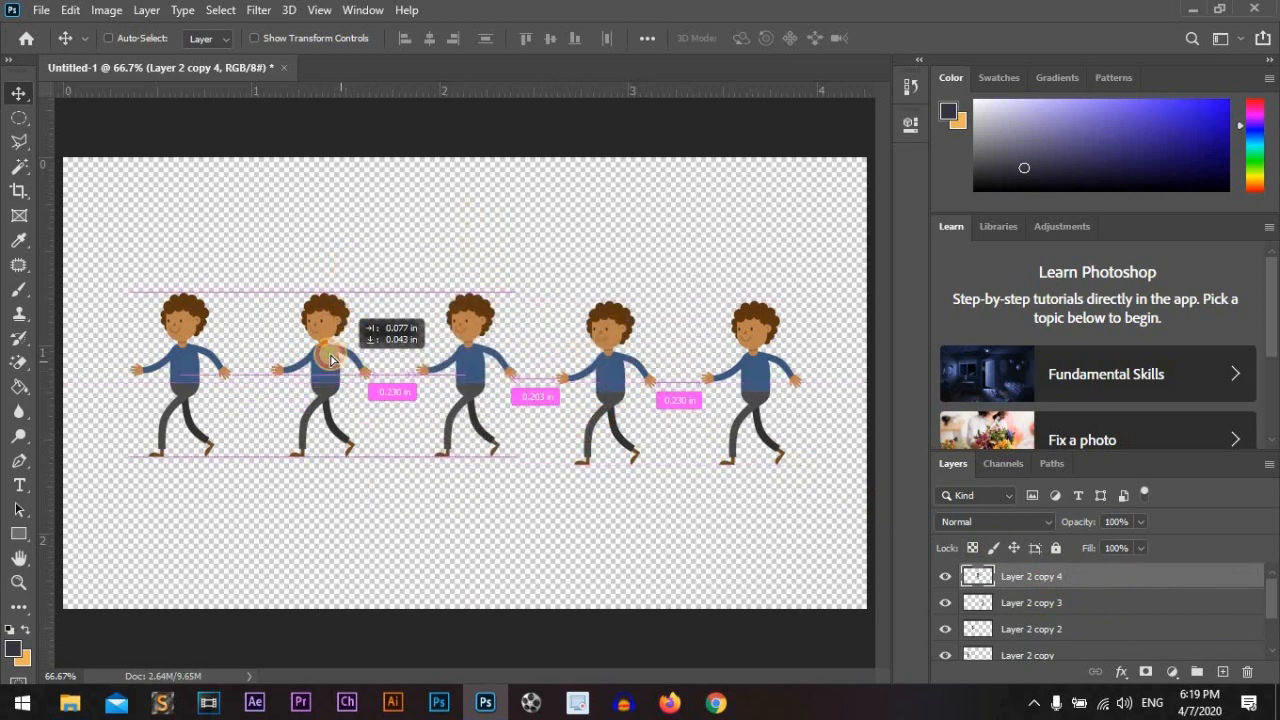
pyautogui.moveTo(634, 371)
pyautogui.mouseDown()
pyautogui.moveTo(613, 300)
pyautogui.moveTo(619, 376)
pyautogui.mouseUp()
pyautogui.moveTo(739, 399)
pyautogui.mouseDown()
pyautogui.moveTo(748, 356)
pyautogui.moveTo(741, 397)
pyautogui.mouseUp()
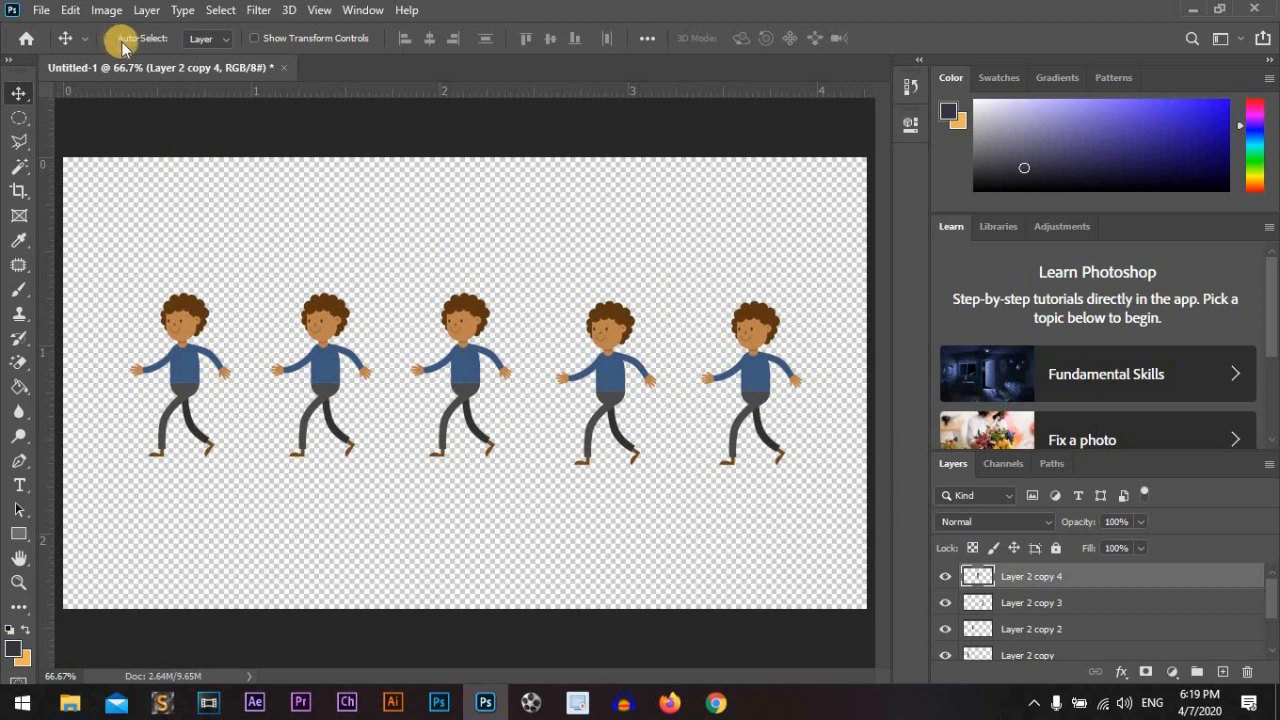
# Step: Turn Auto-Select back on, move the rightmost figure up level with the first three, and nudge the fourth figure slightly left
pyautogui.moveTo(192, 315)
pyautogui.mouseDown()
pyautogui.moveTo(190, 275)
pyautogui.moveTo(190, 324)
pyautogui.mouseUp()
pyautogui.moveTo(335, 374)
pyautogui.mouseDown()
pyautogui.moveTo(334, 335)
pyautogui.moveTo(334, 374)
pyautogui.mouseUp()
pyautogui.moveTo(468, 378)
pyautogui.mouseDown()
pyautogui.moveTo(466, 331)
pyautogui.moveTo(469, 378)
pyautogui.mouseUp()
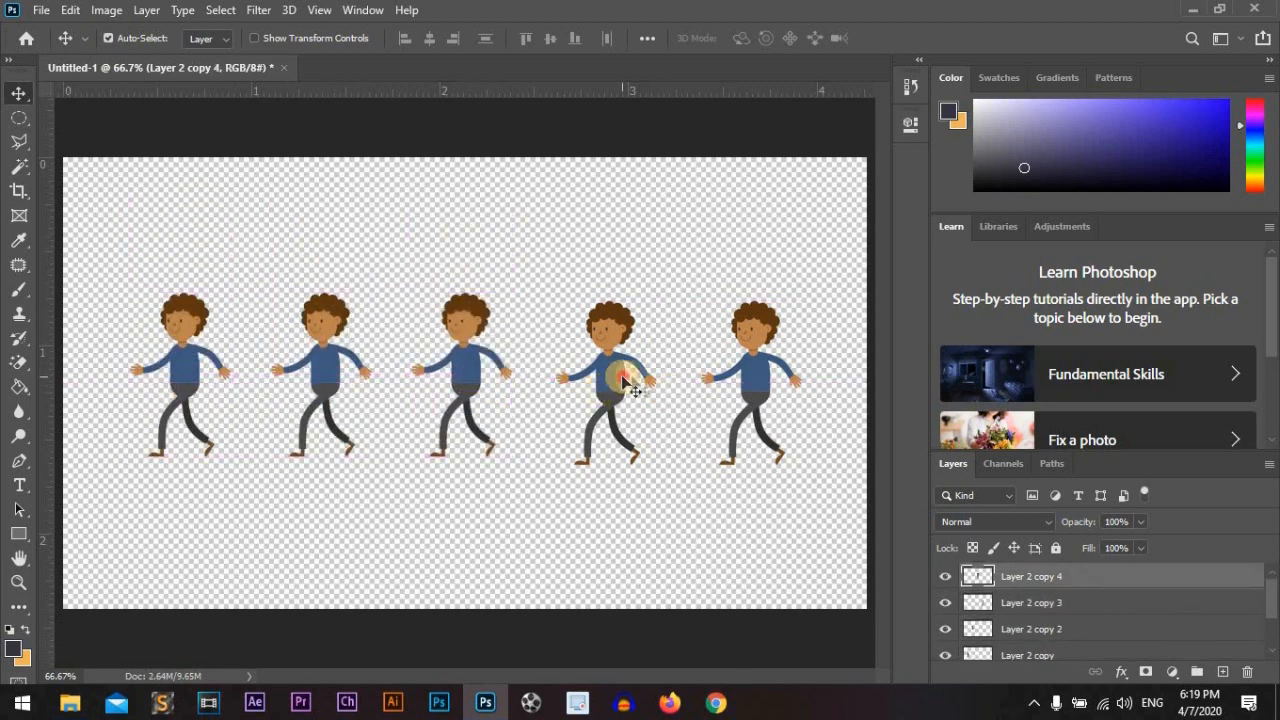
pyautogui.click(638, 376)
pyautogui.click(753, 366)
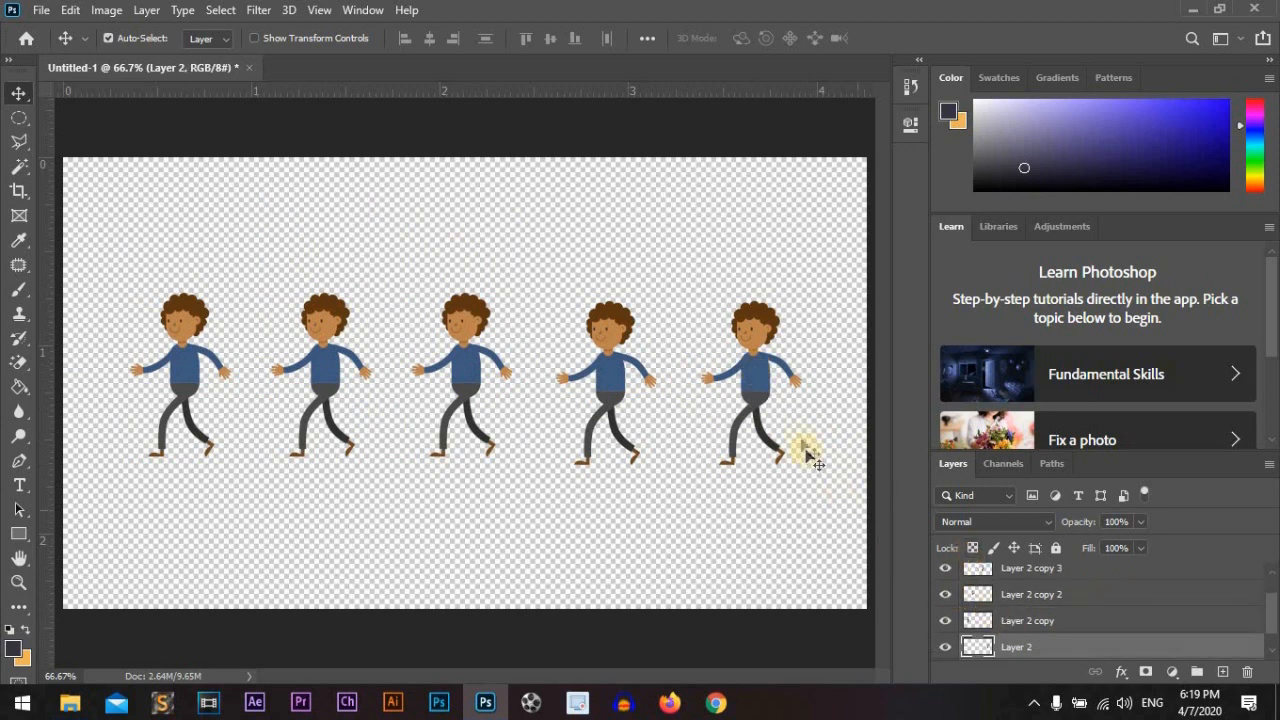
pyautogui.moveTo(759, 381); pyautogui.dragTo(751, 426)
pyautogui.moveTo(634, 403)
pyautogui.mouseDown()
pyautogui.moveTo(614, 411)
pyautogui.moveTo(613, 383)
pyautogui.moveTo(613, 411)
pyautogui.mouseUp()
pyautogui.click(629, 555)
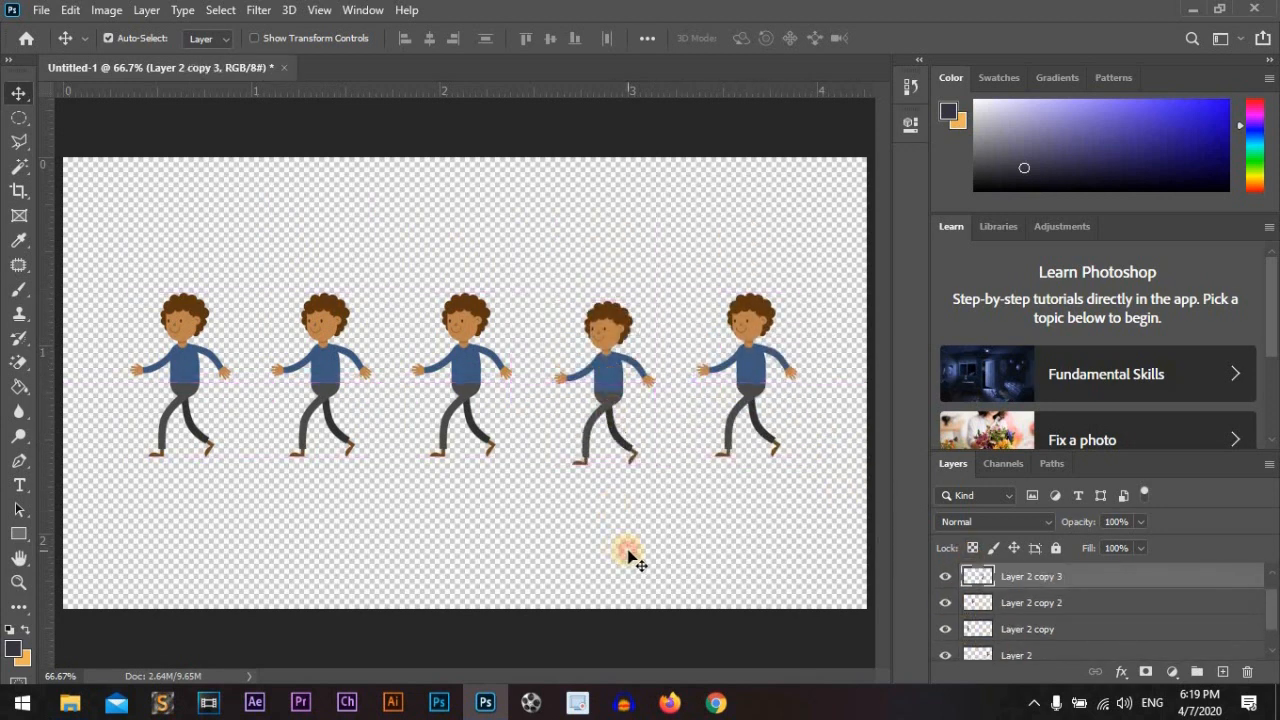
# Step: Select the two rightmost figures together, move them slightly up as a group and deselect them
pyautogui.moveTo(785, 272); pyautogui.dragTo(548, 566)
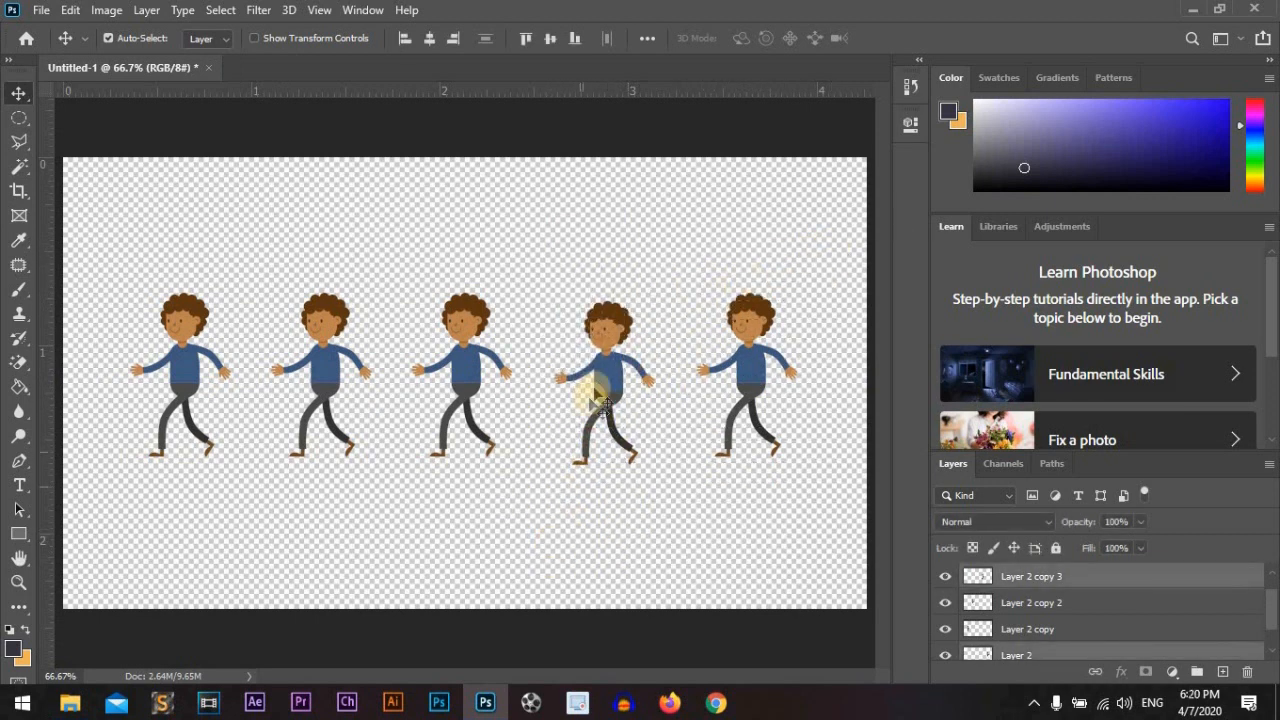
pyautogui.moveTo(600, 380)
pyautogui.mouseDown()
pyautogui.moveTo(605, 322)
pyautogui.moveTo(595, 392)
pyautogui.moveTo(600, 373)
pyautogui.mouseUp()
pyautogui.click(593, 272)
# Step: Select all five figures together, move them slightly up and left as a group, and deselect them
pyautogui.moveTo(788, 214); pyautogui.dragTo(143, 505)
pyautogui.moveTo(298, 388); pyautogui.dragTo(321, 368)
pyautogui.click(371, 229)
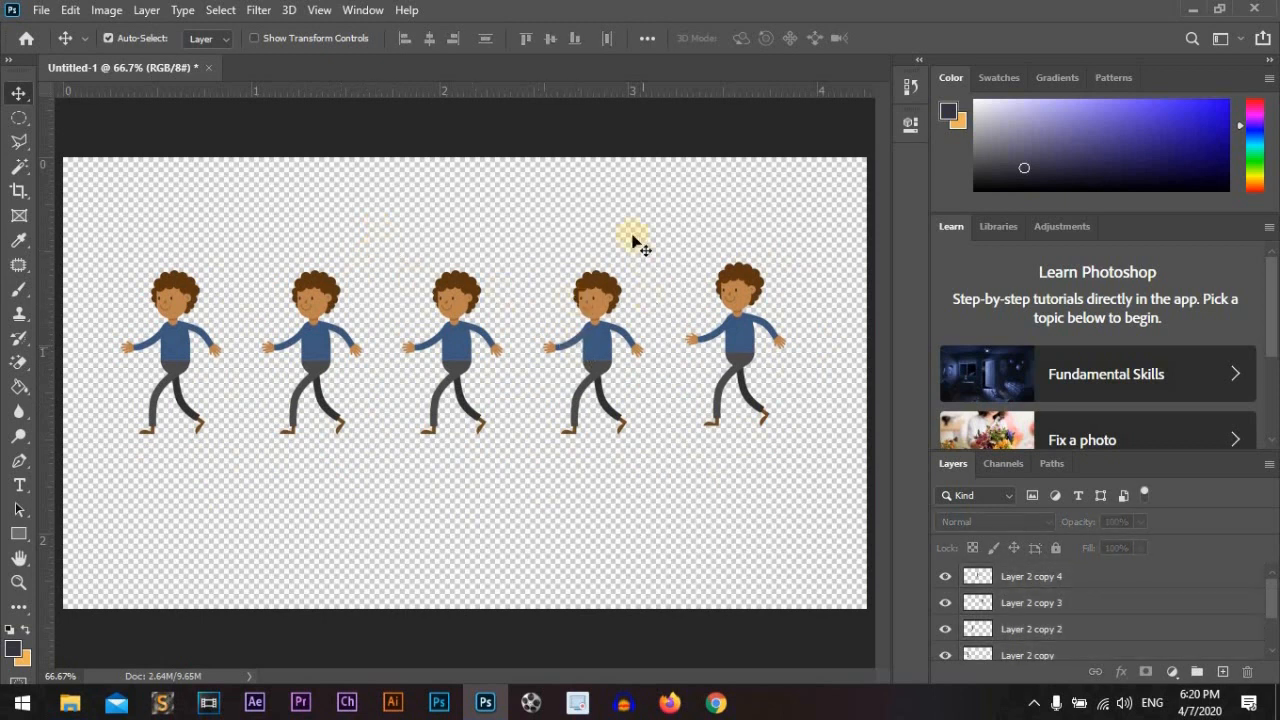
# Step: Nudge the fourth figure slightly left, move the three rightmost figures slightly up as a group, and deselect them
pyautogui.moveTo(606, 379)
pyautogui.mouseDown()
pyautogui.moveTo(585, 430)
pyautogui.moveTo(597, 379)
pyautogui.mouseUp()
pyautogui.moveTo(786, 264); pyautogui.dragTo(676, 327)
pyautogui.moveTo(830, 233); pyautogui.dragTo(457, 449)
pyautogui.moveTo(574, 404); pyautogui.dragTo(630, 290)
pyautogui.click(651, 530)
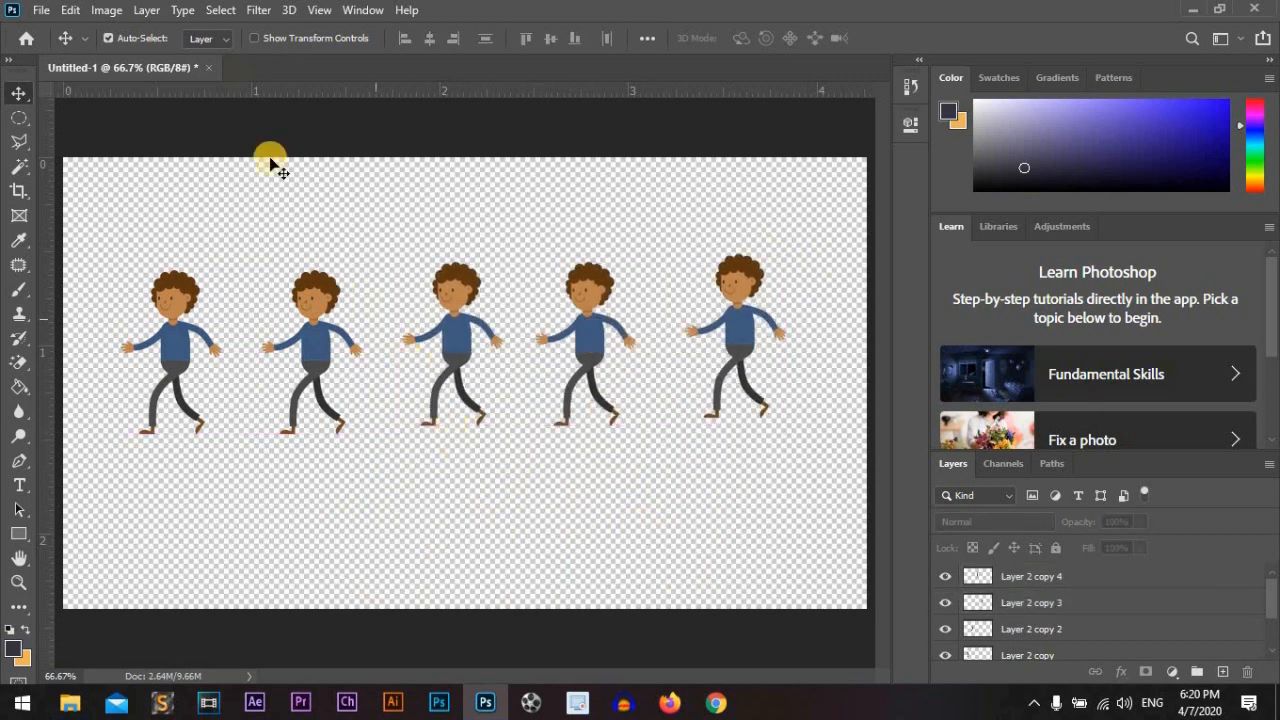
# Step: Group Layer 2 copy 4 with Layer 2 copy 2, check the layer stack, and deselect everything
pyautogui.click(226, 37)
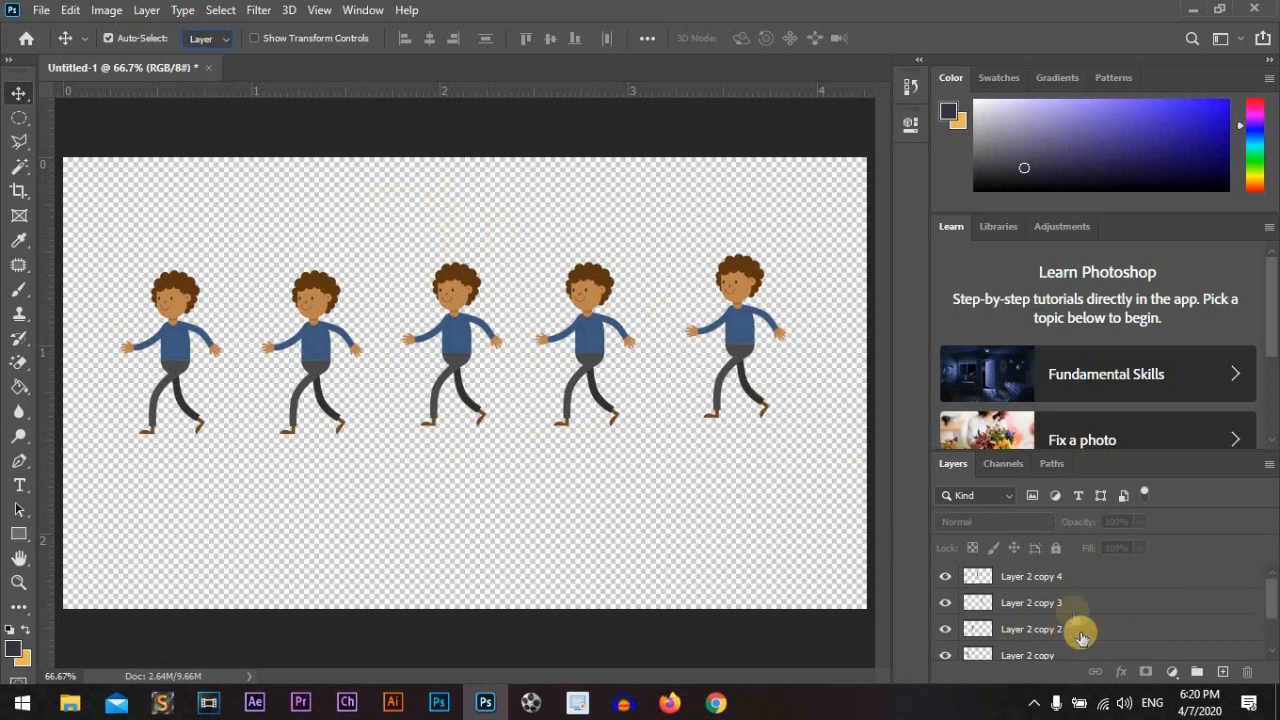
pyautogui.click(1038, 578)
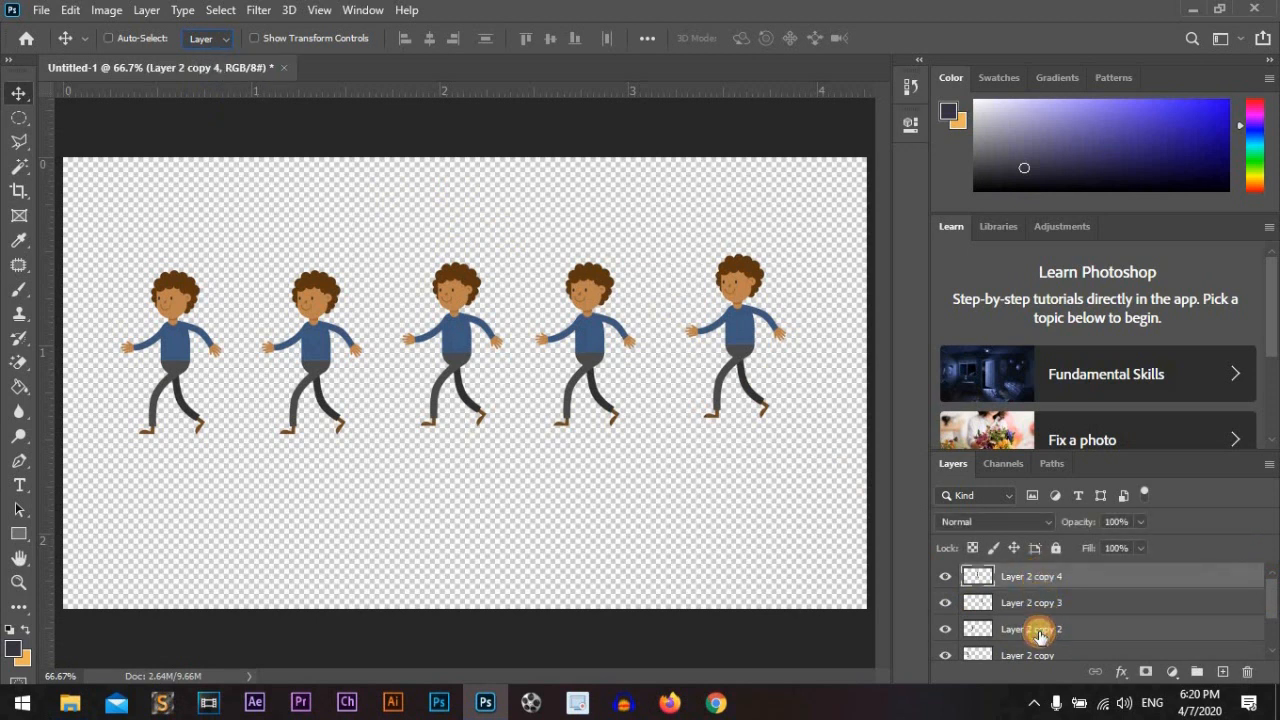
pyautogui.keyDown('ctrl'); pyautogui.click(1040, 635); pyautogui.keyUp('ctrl')
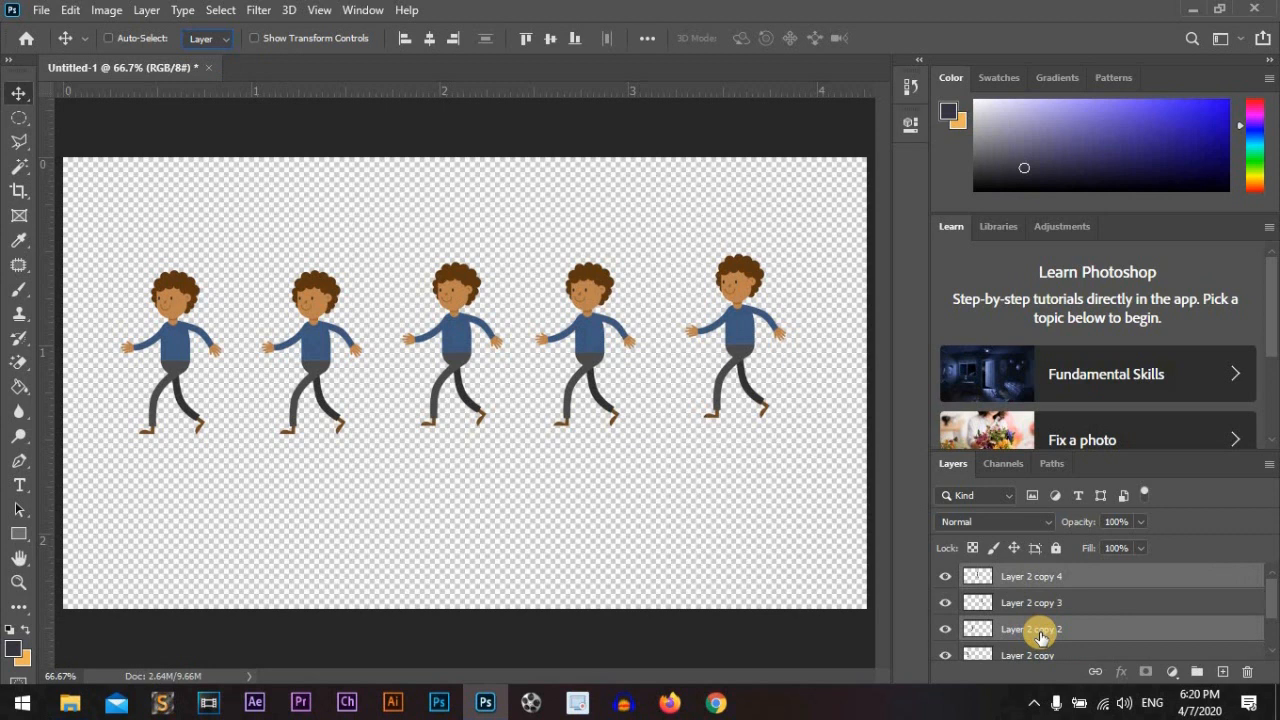
pyautogui.hotkey('ctrl', 'g')
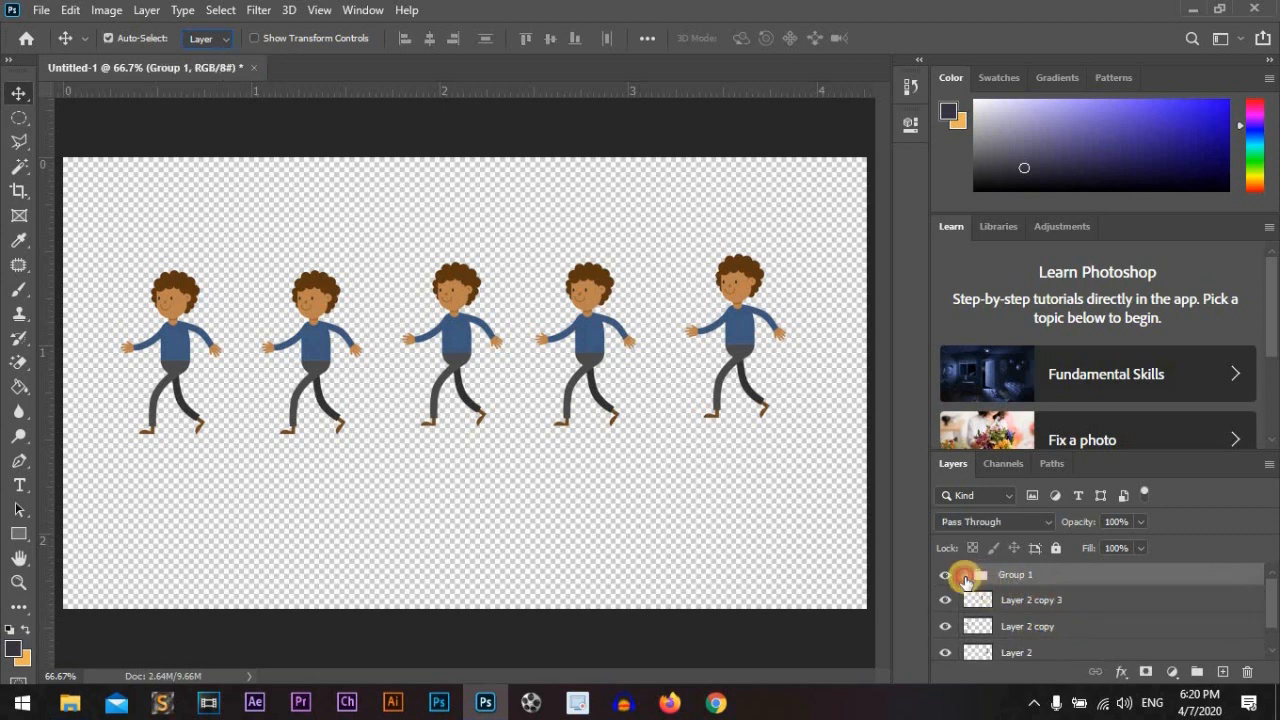
pyautogui.click(965, 576)
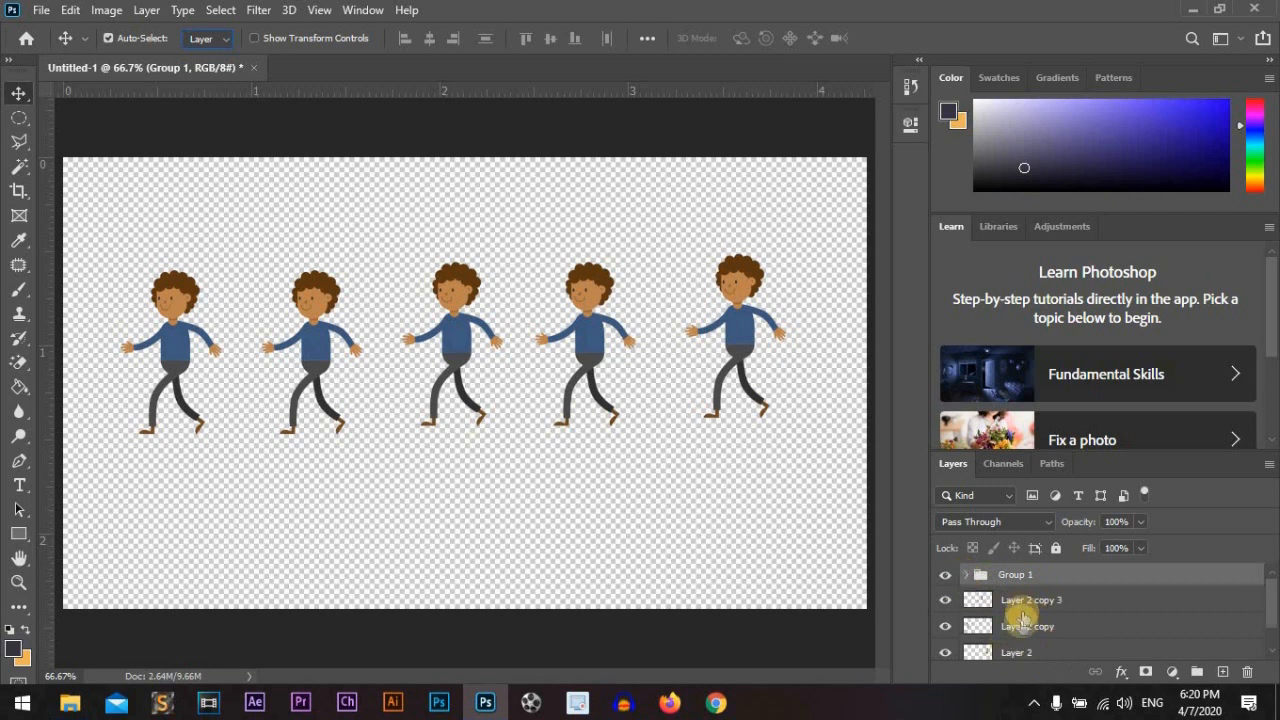
pyautogui.scroll(-2, 1040, 635)
pyautogui.scroll(1, 1043, 644)
pyautogui.scroll(-2, 1043, 644)
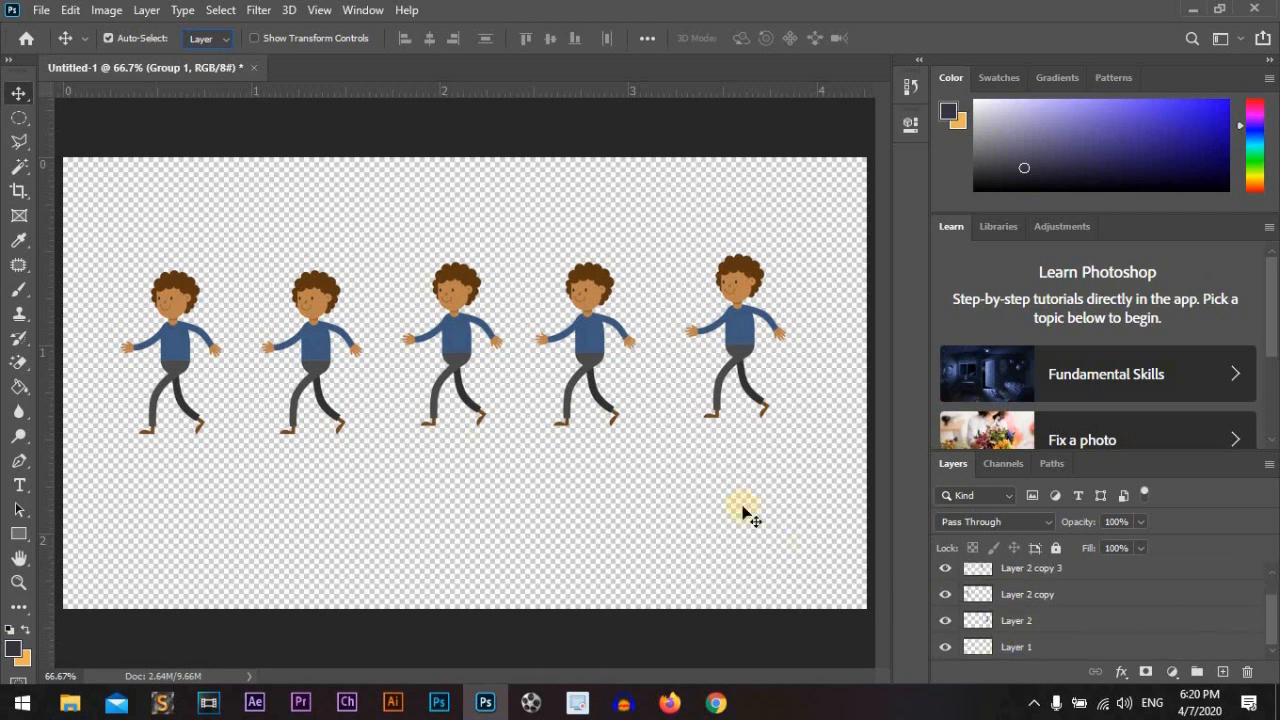
pyautogui.click(676, 485)
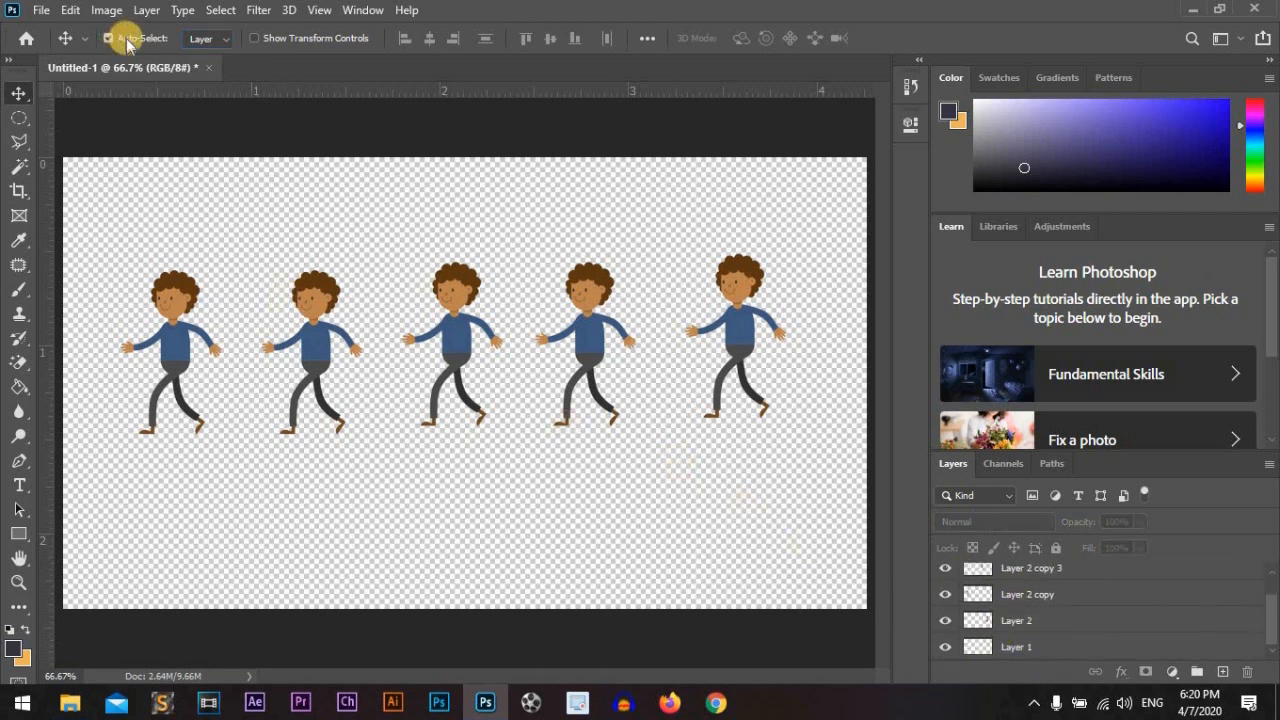
# Step: With Auto-Select set to Layer, move the fourth figure slightly down and the other four figures individually slightly up
pyautogui.moveTo(455, 343)
pyautogui.mouseDown()
pyautogui.moveTo(449, 420)
pyautogui.moveTo(438, 334)
pyautogui.mouseUp()
pyautogui.moveTo(598, 340); pyautogui.dragTo(590, 430)
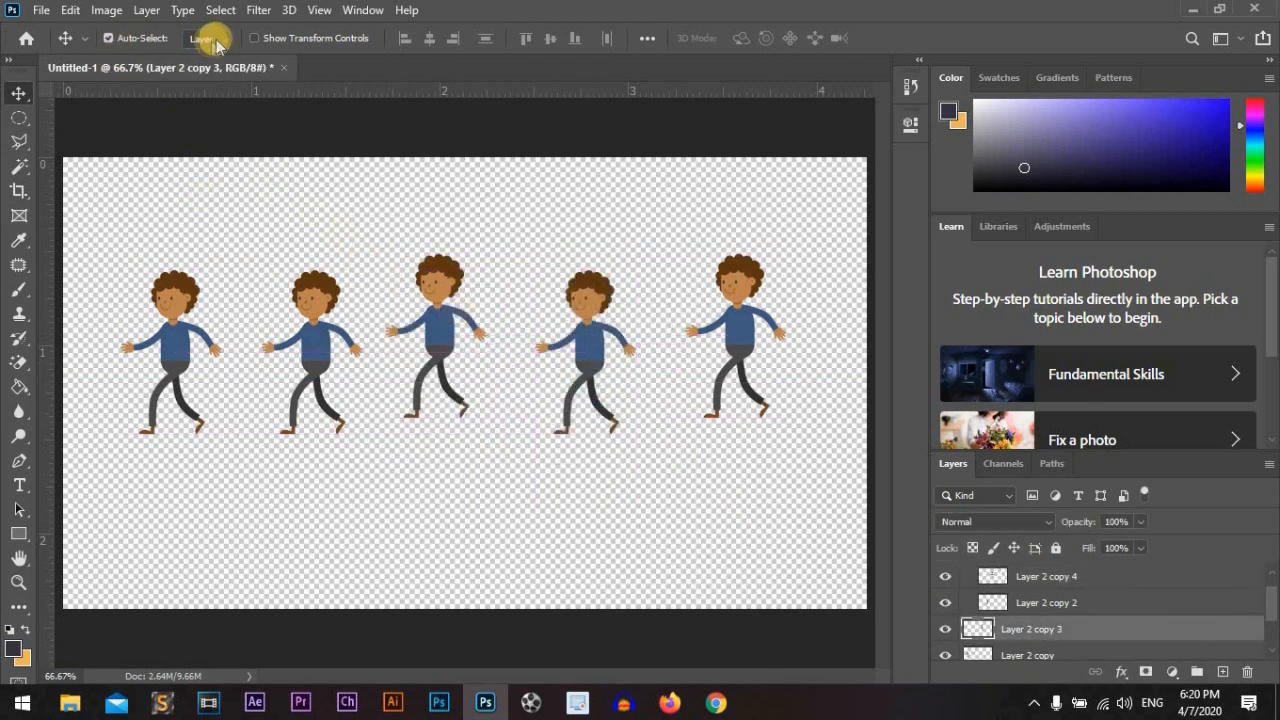
pyautogui.moveTo(720, 343)
pyautogui.mouseDown()
pyautogui.moveTo(748, 348)
pyautogui.moveTo(735, 305)
pyautogui.moveTo(728, 333)
pyautogui.mouseUp()
pyautogui.moveTo(443, 295); pyautogui.dragTo(473, 269)
pyautogui.moveTo(322, 342); pyautogui.dragTo(322, 329)
pyautogui.moveTo(196, 358); pyautogui.dragTo(201, 346)
# Step: Set Auto-Select to Group, reposition the grouped second and third figures together, and move the first figure up and the fourth slightly down
pyautogui.click(208, 38)
pyautogui.click(210, 54)
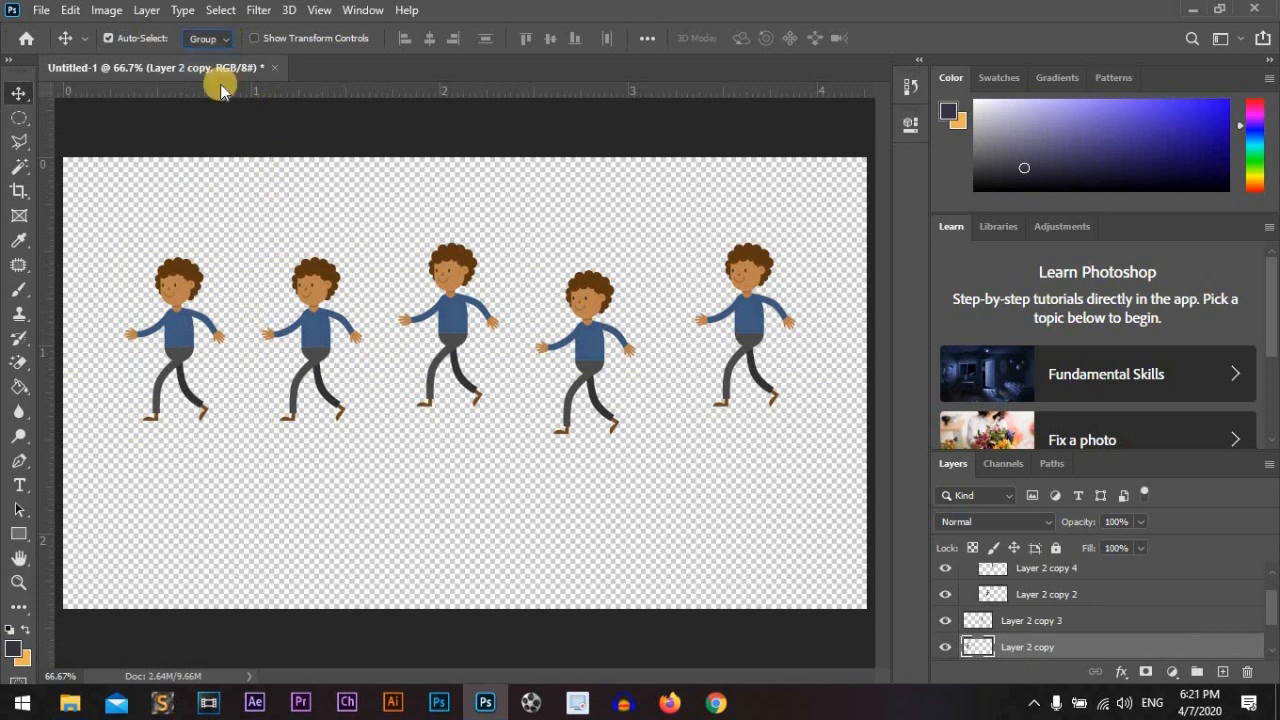
pyautogui.moveTo(312, 338); pyautogui.dragTo(313, 371)
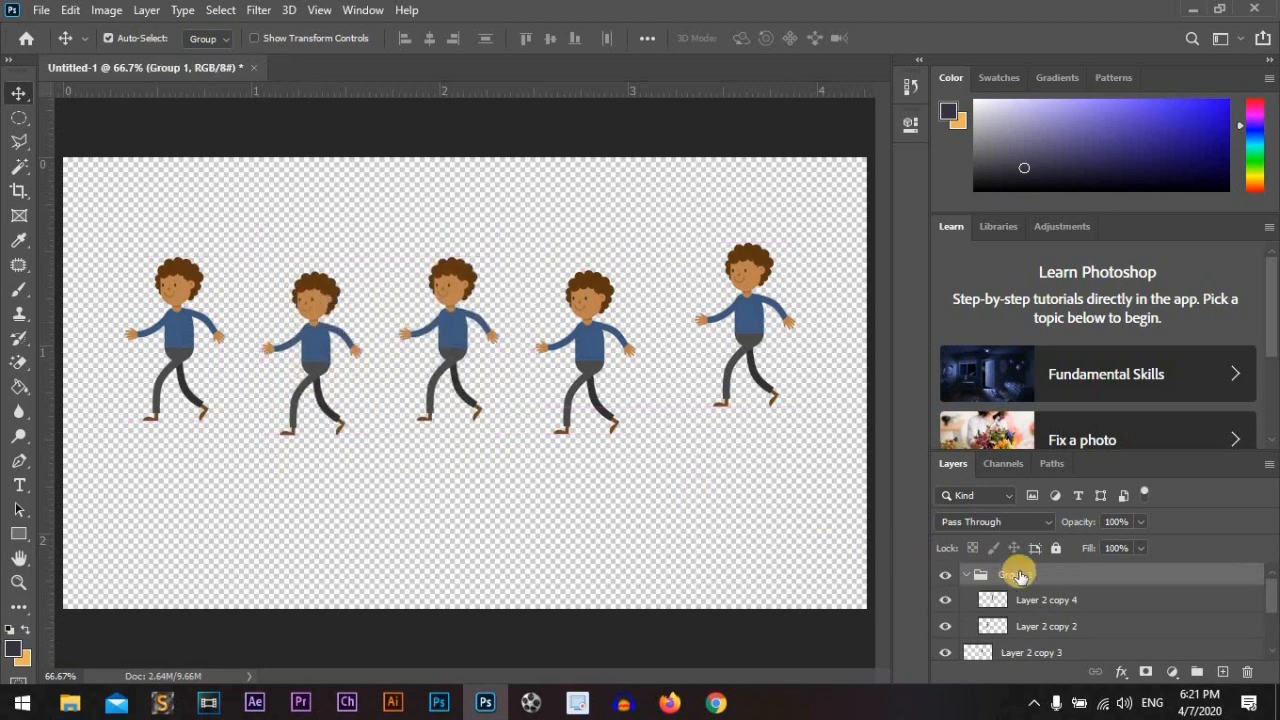
pyautogui.moveTo(600, 302); pyautogui.dragTo(602, 320)
pyautogui.moveTo(756, 266)
pyautogui.mouseDown()
pyautogui.moveTo(755, 328)
pyautogui.moveTo(755, 281)
pyautogui.mouseUp()
pyautogui.moveTo(167, 296); pyautogui.dragTo(171, 258)
pyautogui.moveTo(316, 341)
pyautogui.mouseDown()
pyautogui.moveTo(297, 309)
pyautogui.moveTo(318, 395)
pyautogui.moveTo(272, 358)
pyautogui.moveTo(325, 330)
pyautogui.moveTo(307, 327)
pyautogui.mouseUp()
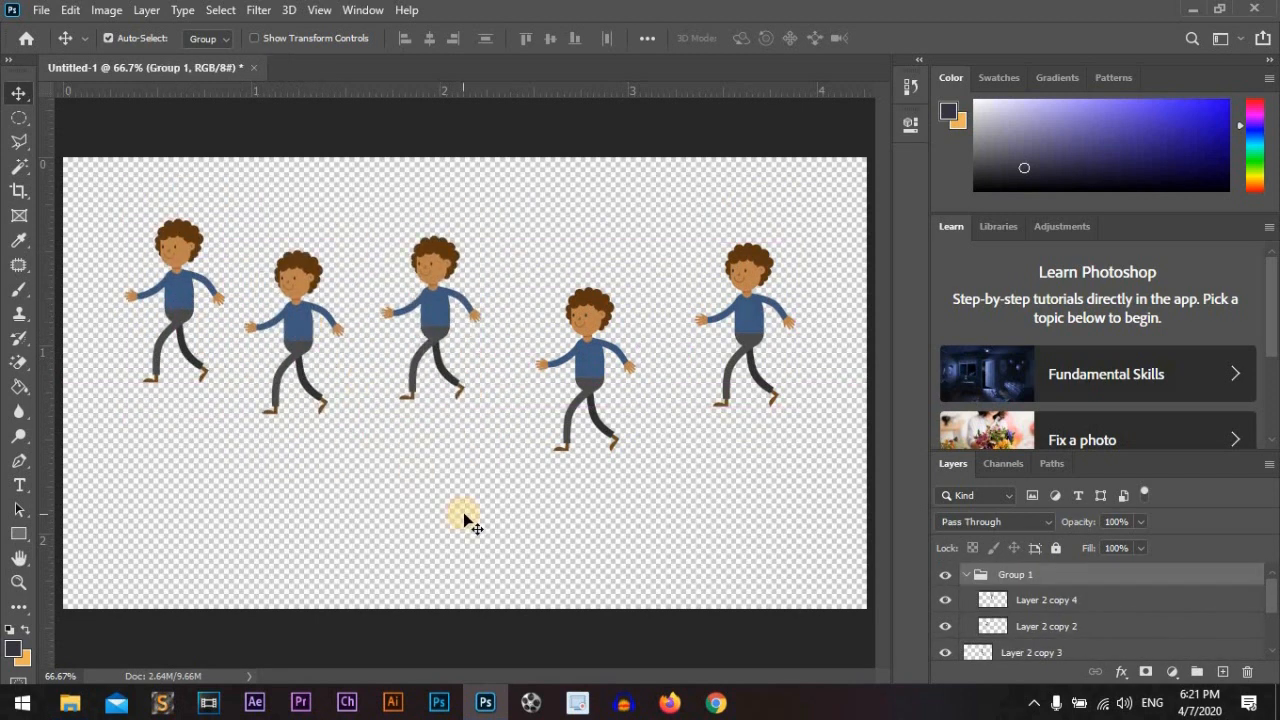
# Step: Turn Auto-Select off, select Layer 2 copy 3, and move its figure down and slightly left
pyautogui.click(208, 39)
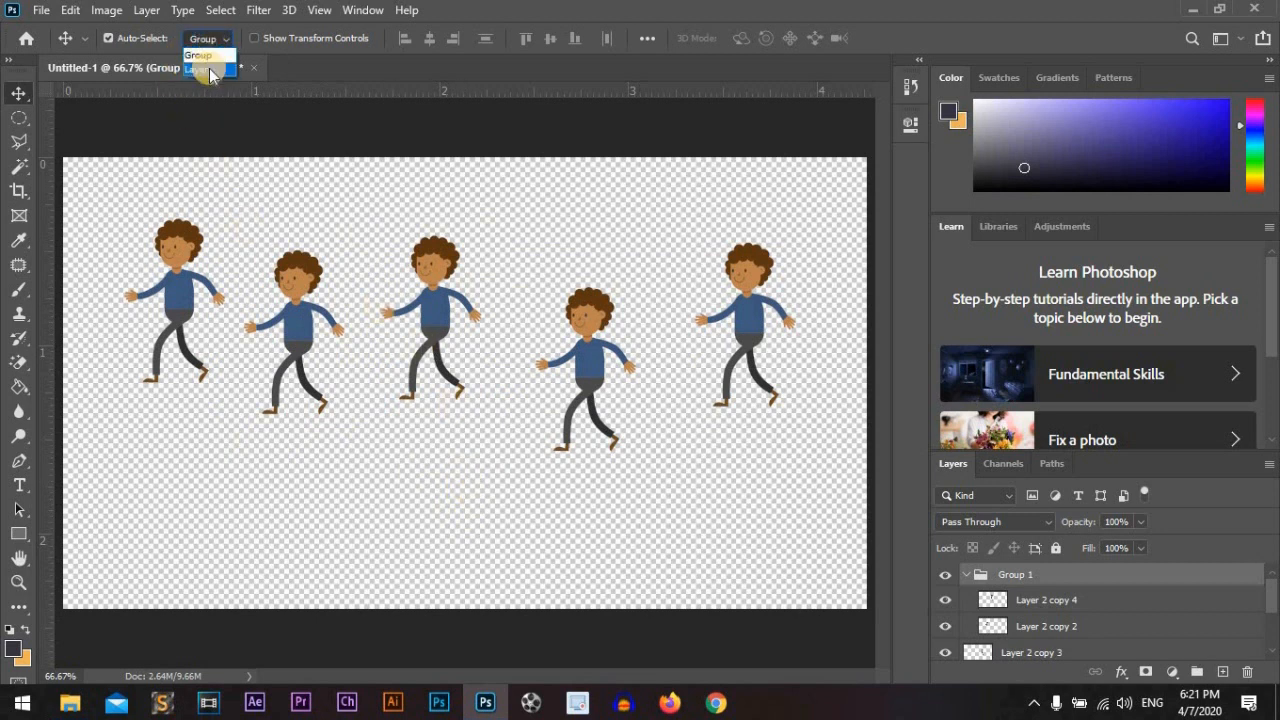
pyautogui.click(260, 196)
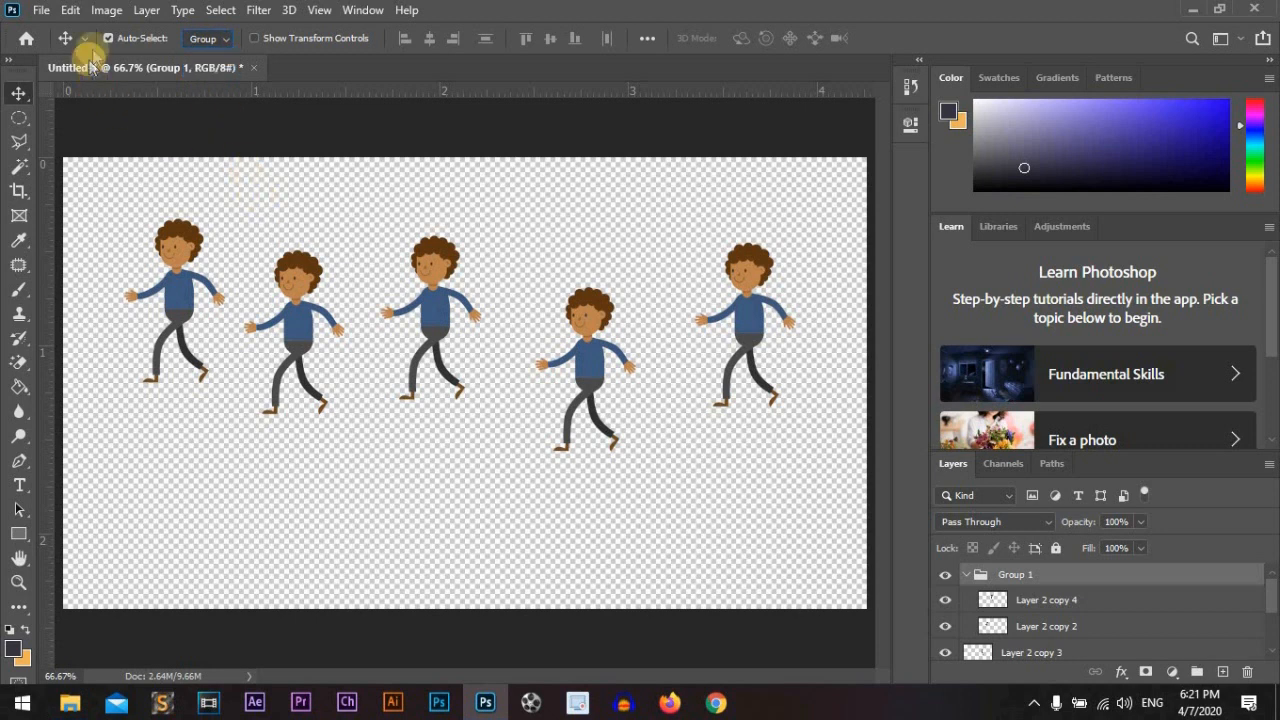
pyautogui.click(109, 38)
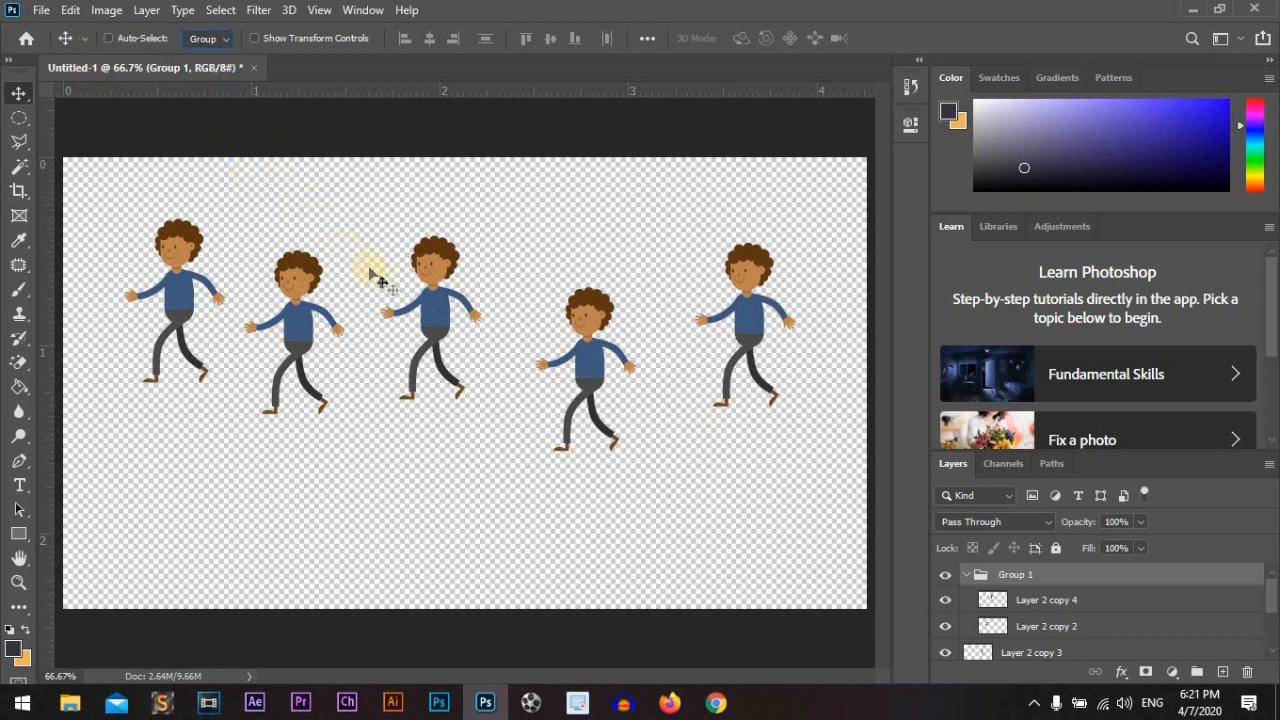
pyautogui.click(1031, 651)
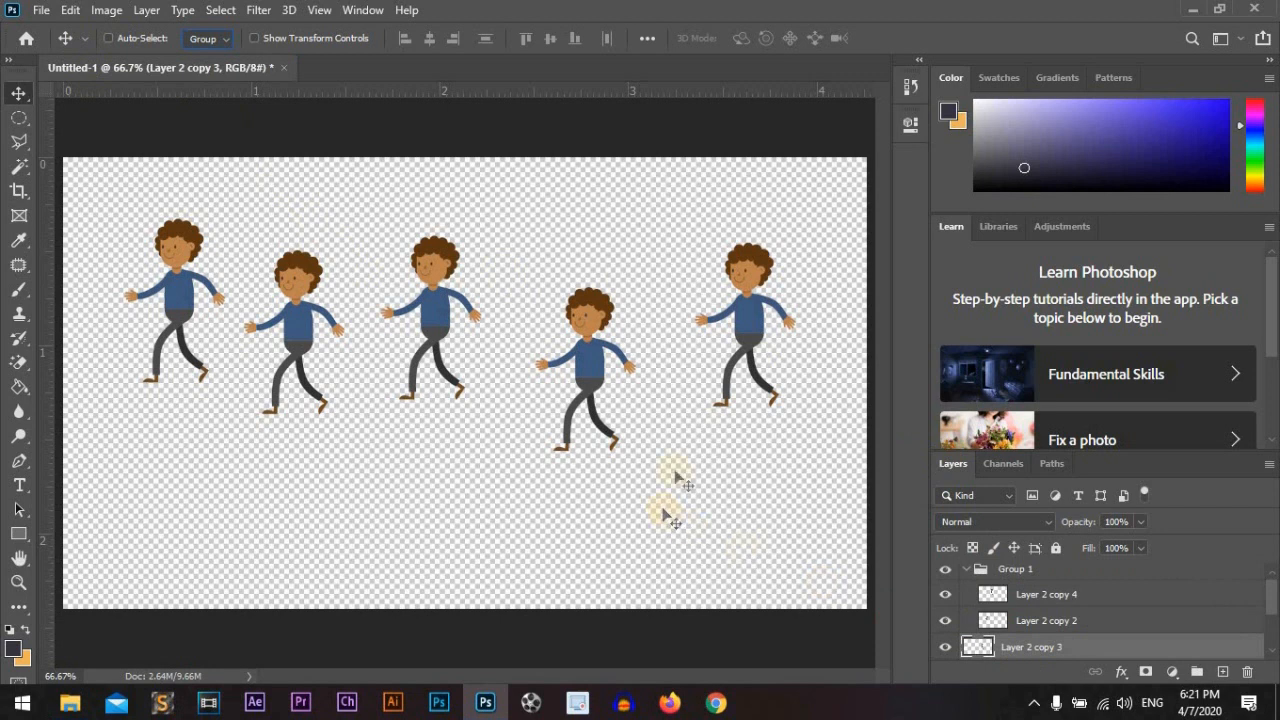
pyautogui.moveTo(599, 384)
pyautogui.mouseDown()
pyautogui.moveTo(592, 349)
pyautogui.moveTo(598, 386)
pyautogui.mouseUp()
pyautogui.moveTo(749, 323); pyautogui.dragTo(733, 352)
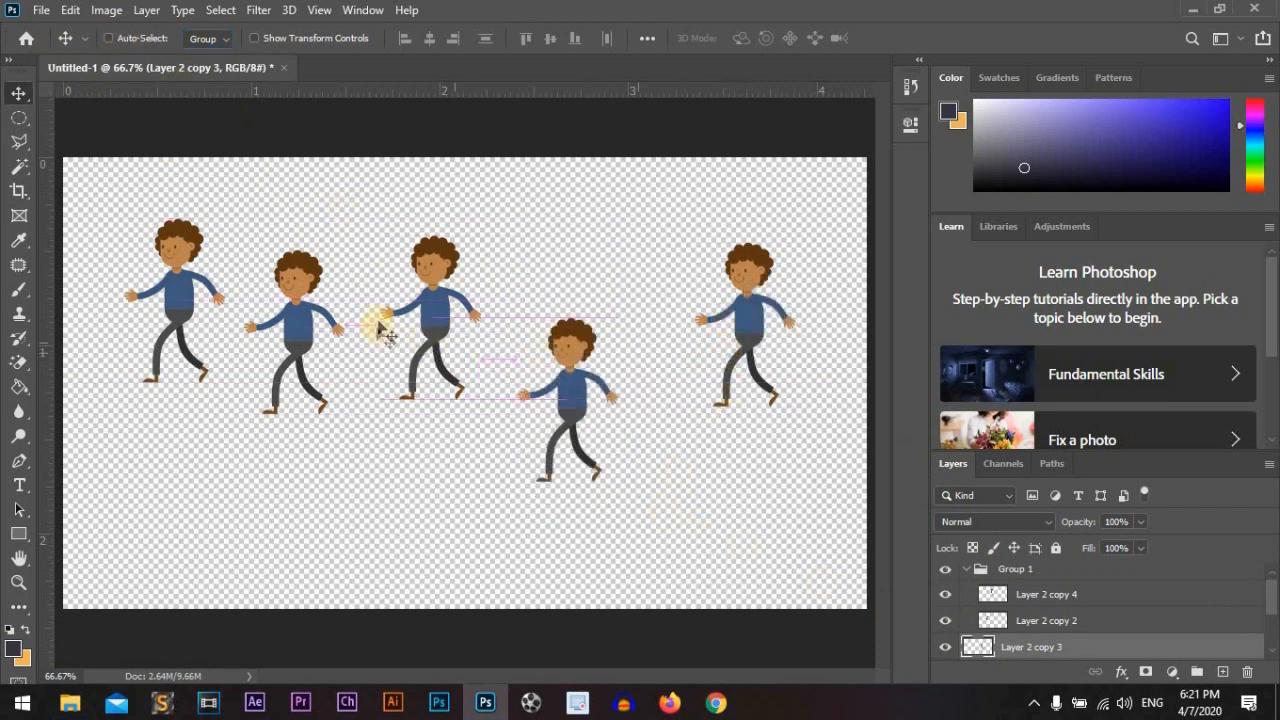
pyautogui.moveTo(416, 314); pyautogui.dragTo(413, 296)
pyautogui.moveTo(178, 264); pyautogui.dragTo(179, 271)
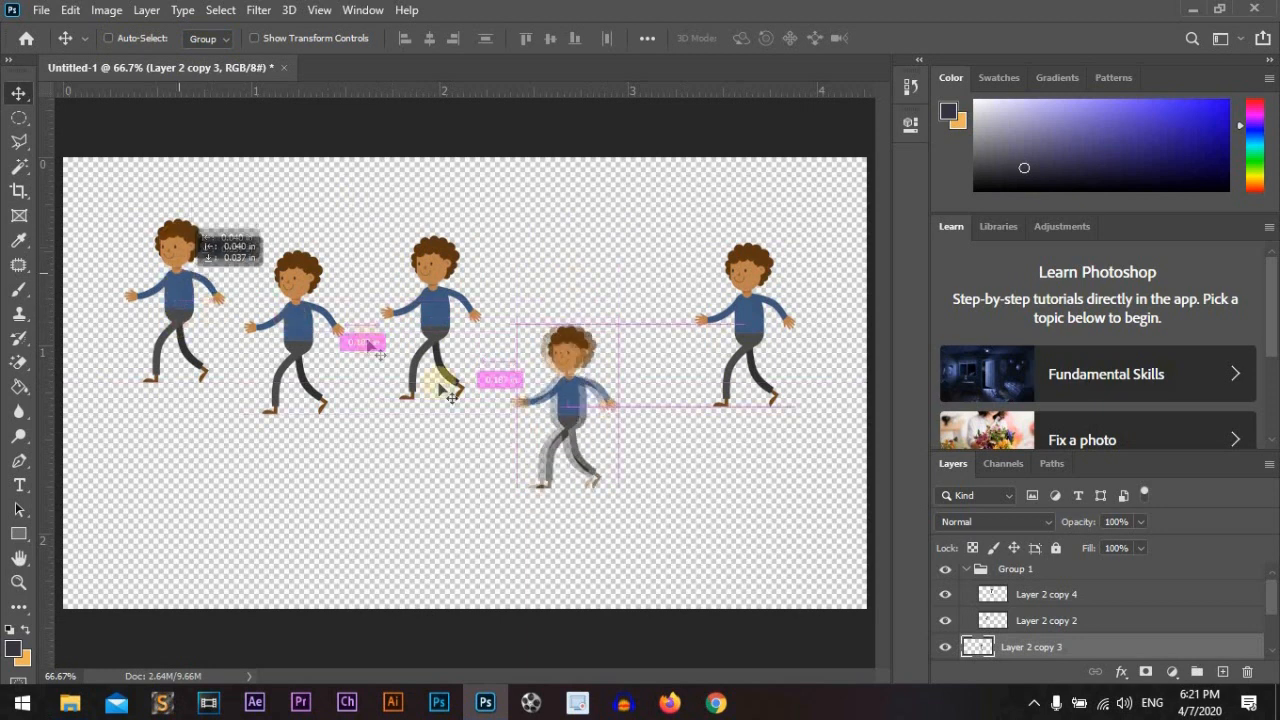
# Step: Select Layer 2 copy 4 inside the group and move only its figure down and slightly left
pyautogui.click(1040, 594)
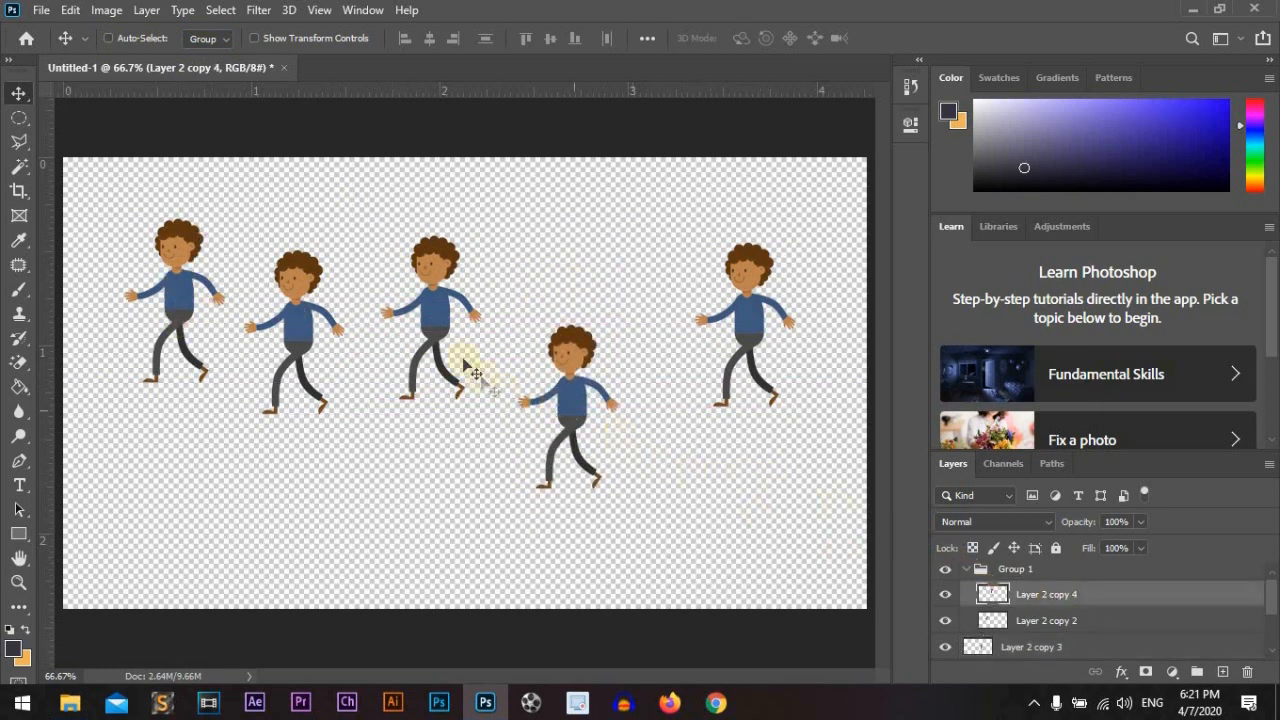
pyautogui.moveTo(433, 381)
pyautogui.mouseDown()
pyautogui.moveTo(449, 385)
pyautogui.moveTo(434, 356)
pyautogui.mouseUp()
pyautogui.moveTo(308, 326)
pyautogui.mouseDown()
pyautogui.moveTo(325, 341)
pyautogui.moveTo(300, 328)
pyautogui.mouseUp()
pyautogui.moveTo(424, 371); pyautogui.dragTo(425, 457)
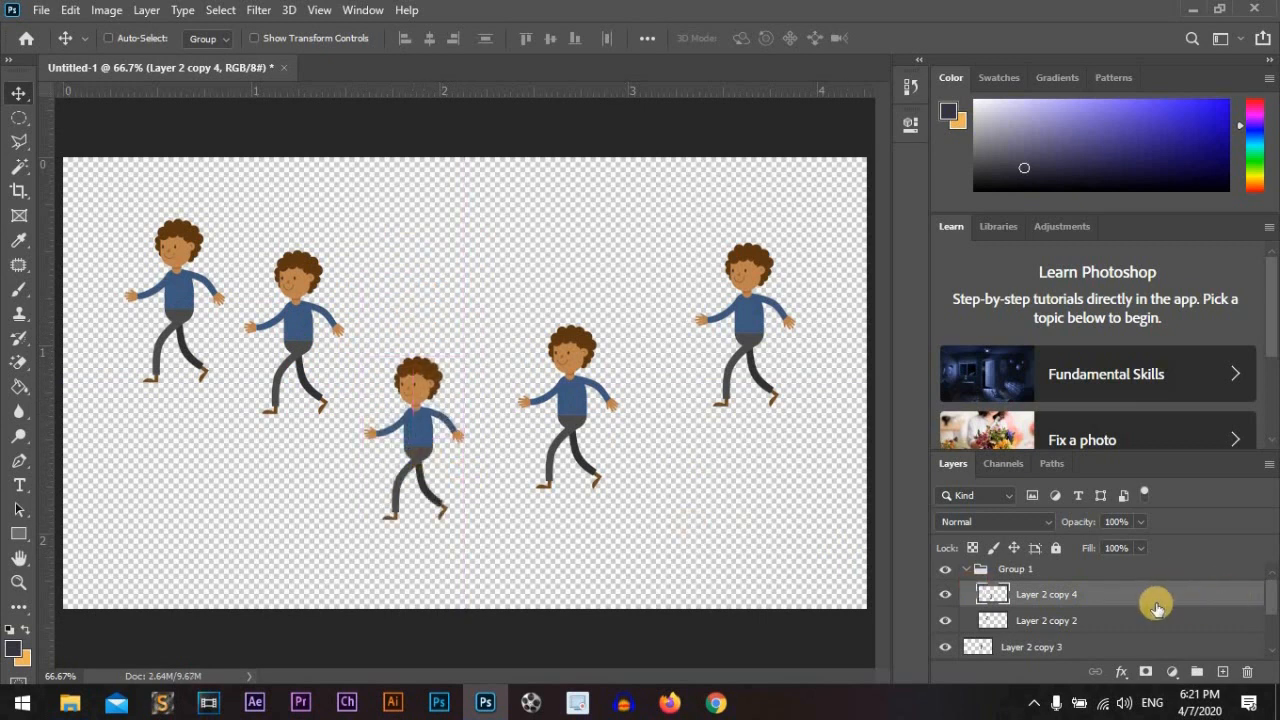
# Step: Move Group 1 up and slightly left with Auto-Select off, and move it back down with Auto-Select on
pyautogui.scroll(1, 1150, 603)
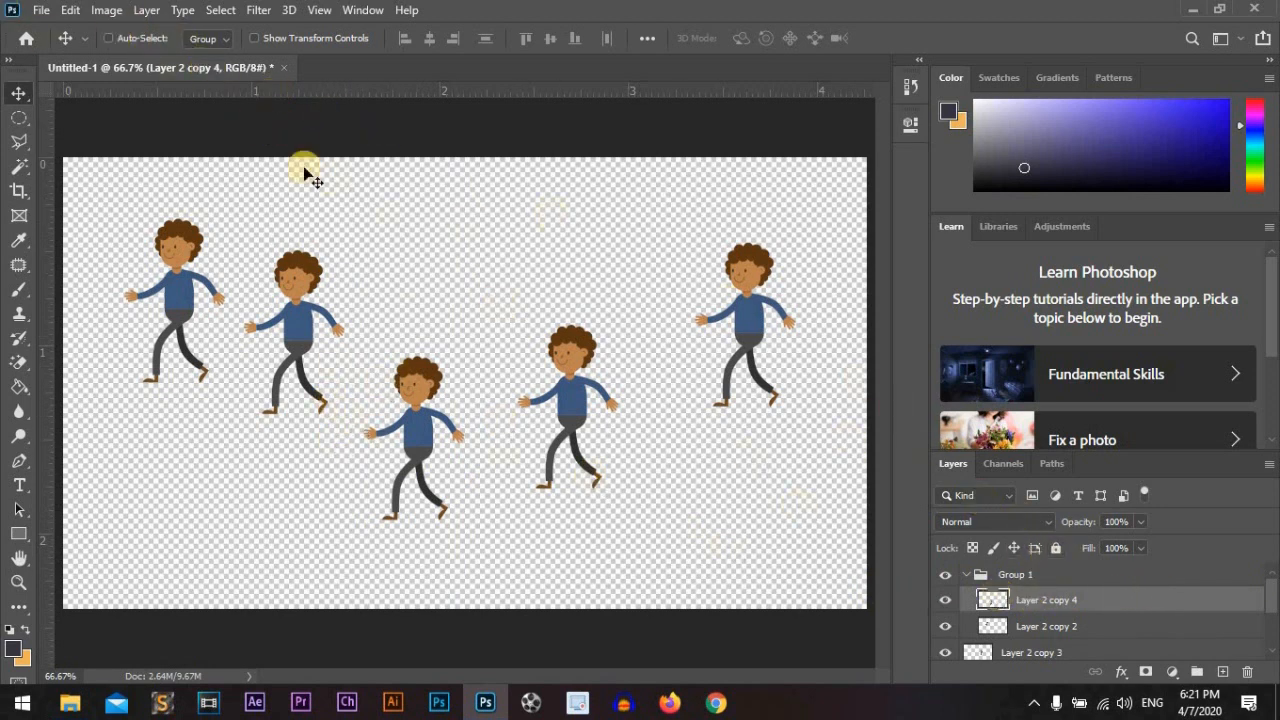
pyautogui.click(1030, 575)
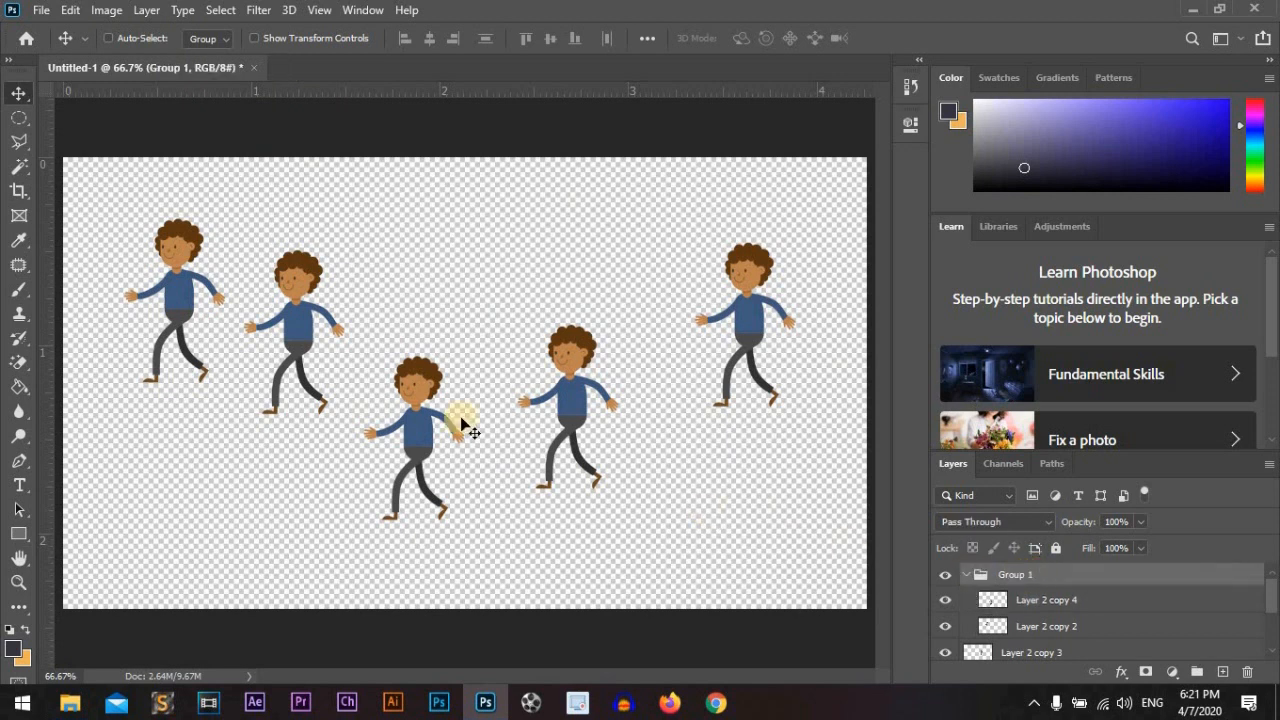
pyautogui.moveTo(284, 318); pyautogui.dragTo(266, 278)
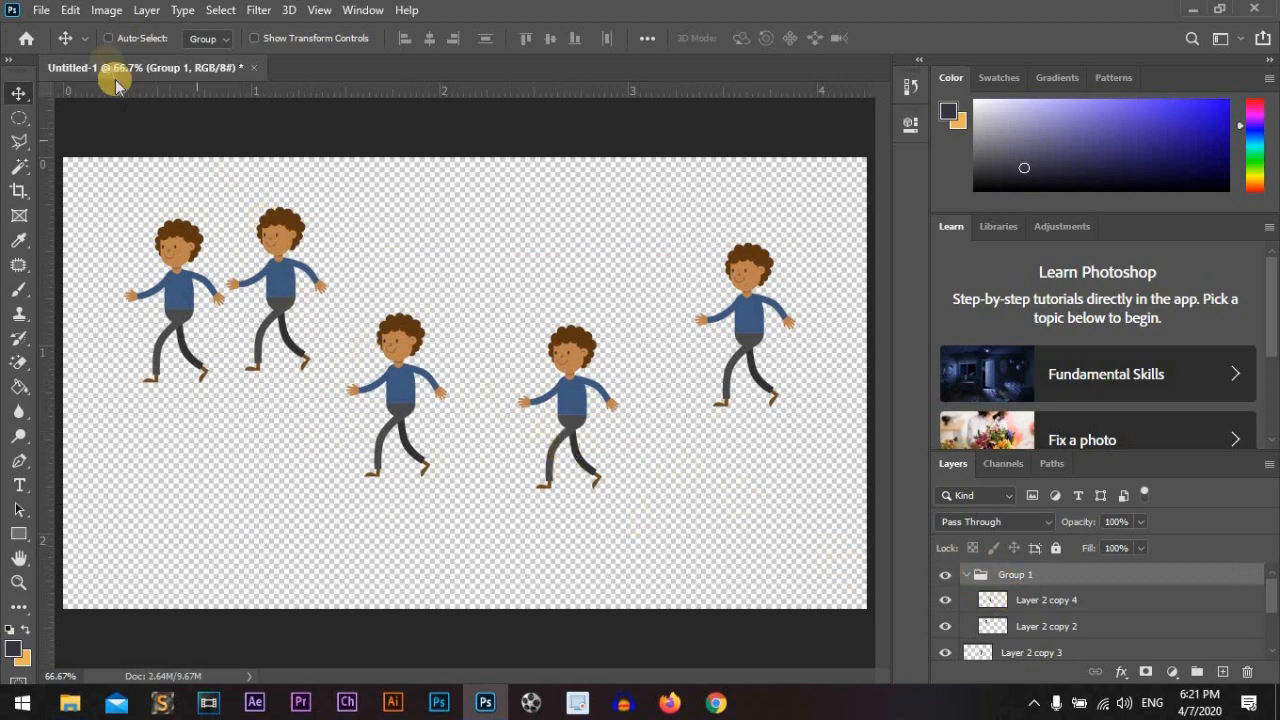
pyautogui.click(108, 38)
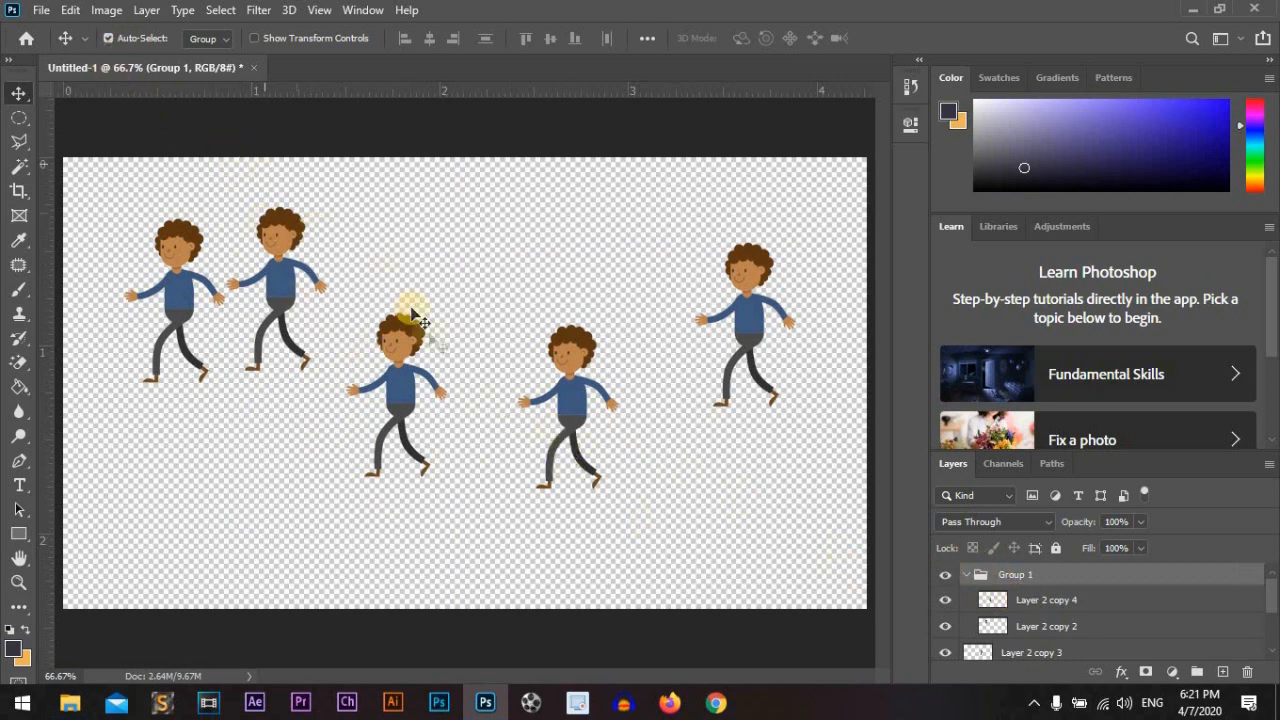
pyautogui.moveTo(402, 362); pyautogui.dragTo(418, 438)
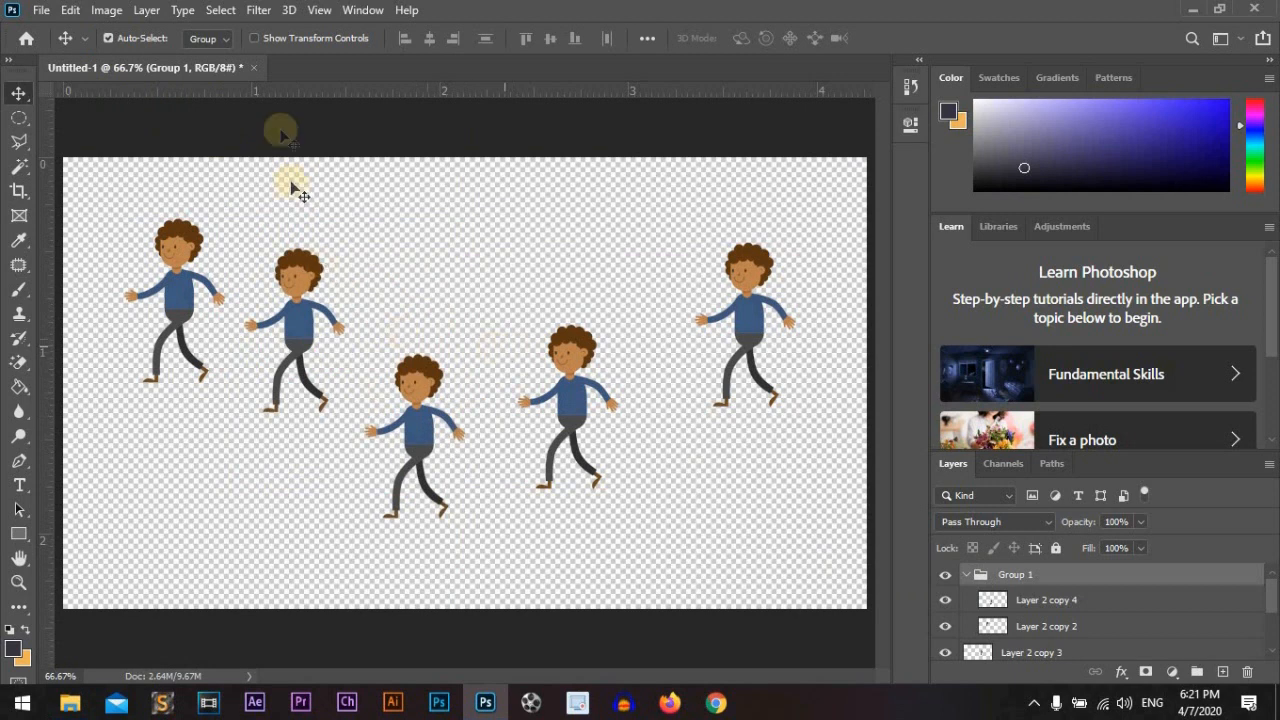
# Step: Set Auto-Select to Layer, move the third figure alone up and slightly right, and deselect it
pyautogui.click(208, 38)
pyautogui.click(200, 69)
pyautogui.click(422, 385)
pyautogui.moveTo(427, 405); pyautogui.dragTo(444, 350)
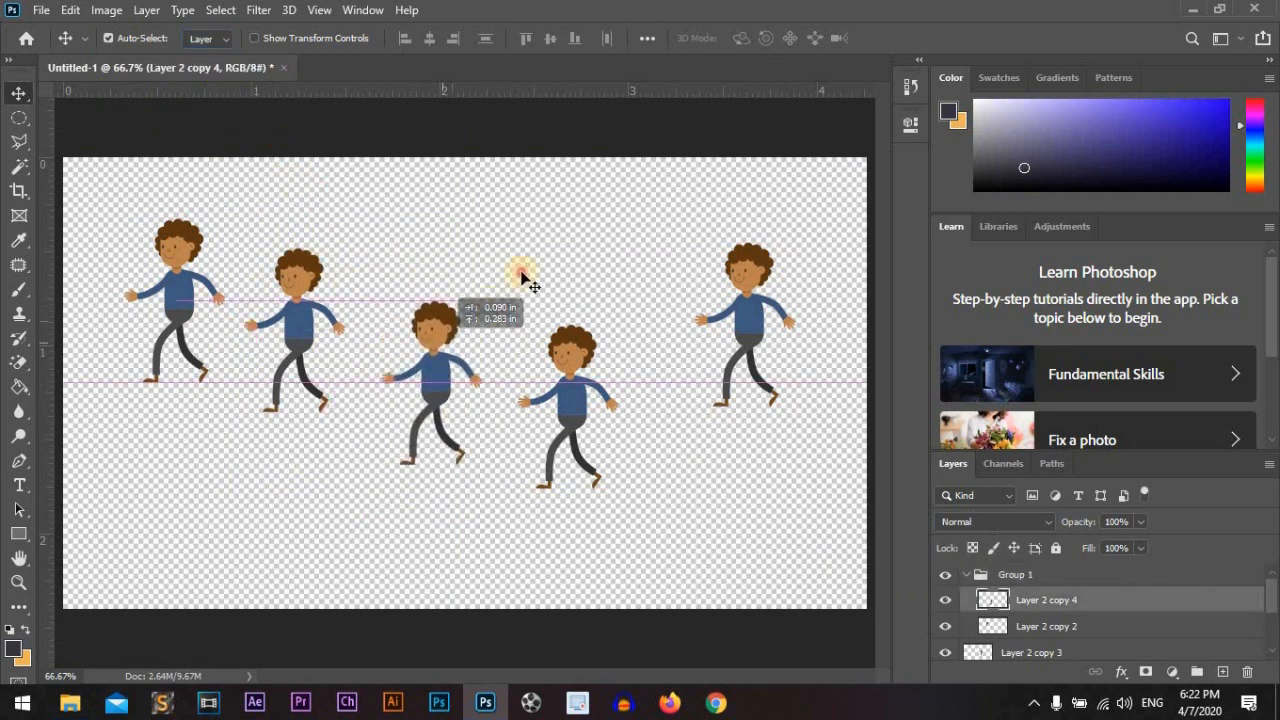
pyautogui.click(627, 347)
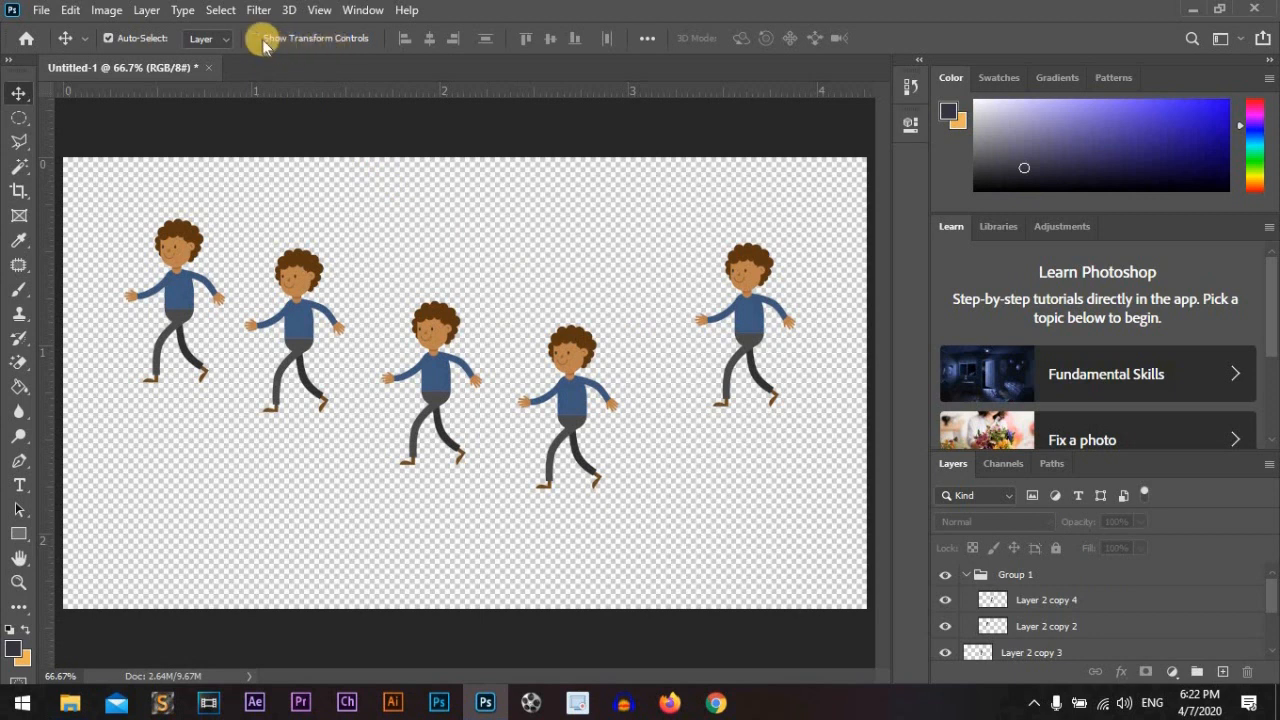
# Step: Show the transform controls and scale the third figure proportionally to about 105.68%
pyautogui.click(430, 372)
pyautogui.moveTo(482, 304)
pyautogui.mouseDown()
pyautogui.moveTo(491, 278)
pyautogui.moveTo(486, 292)
pyautogui.mouseUp()
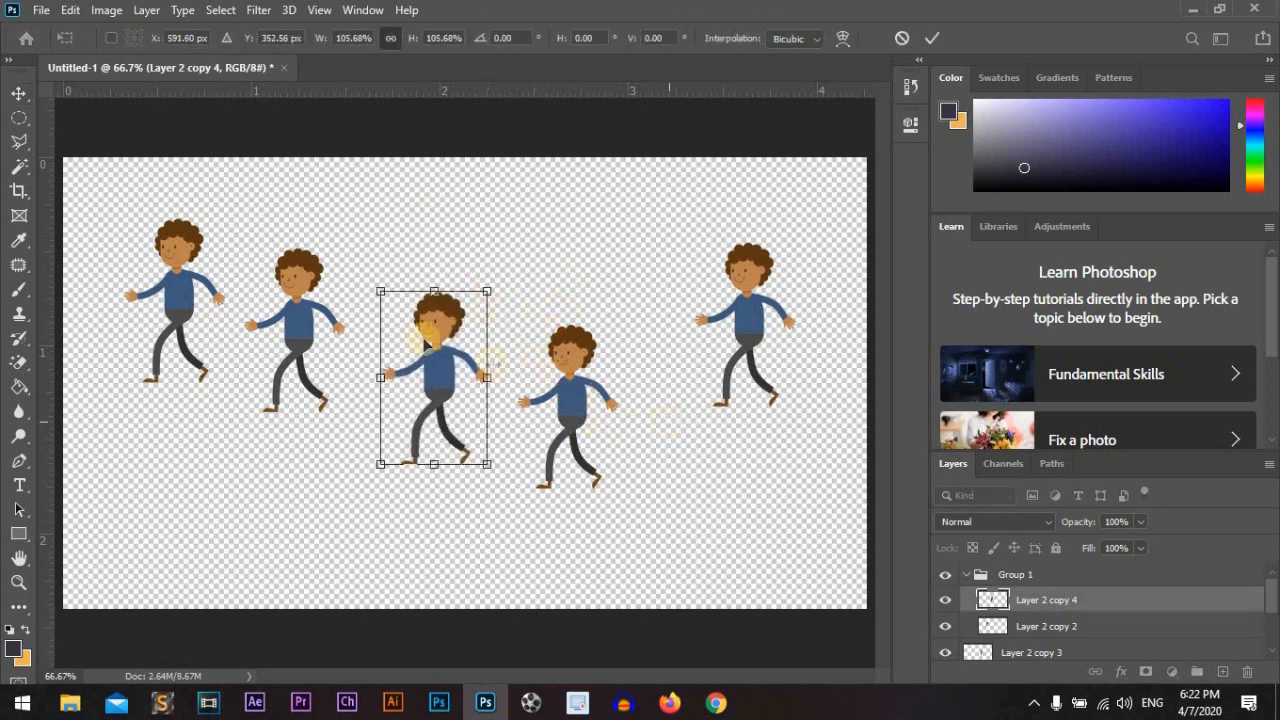
pyautogui.press('Return')
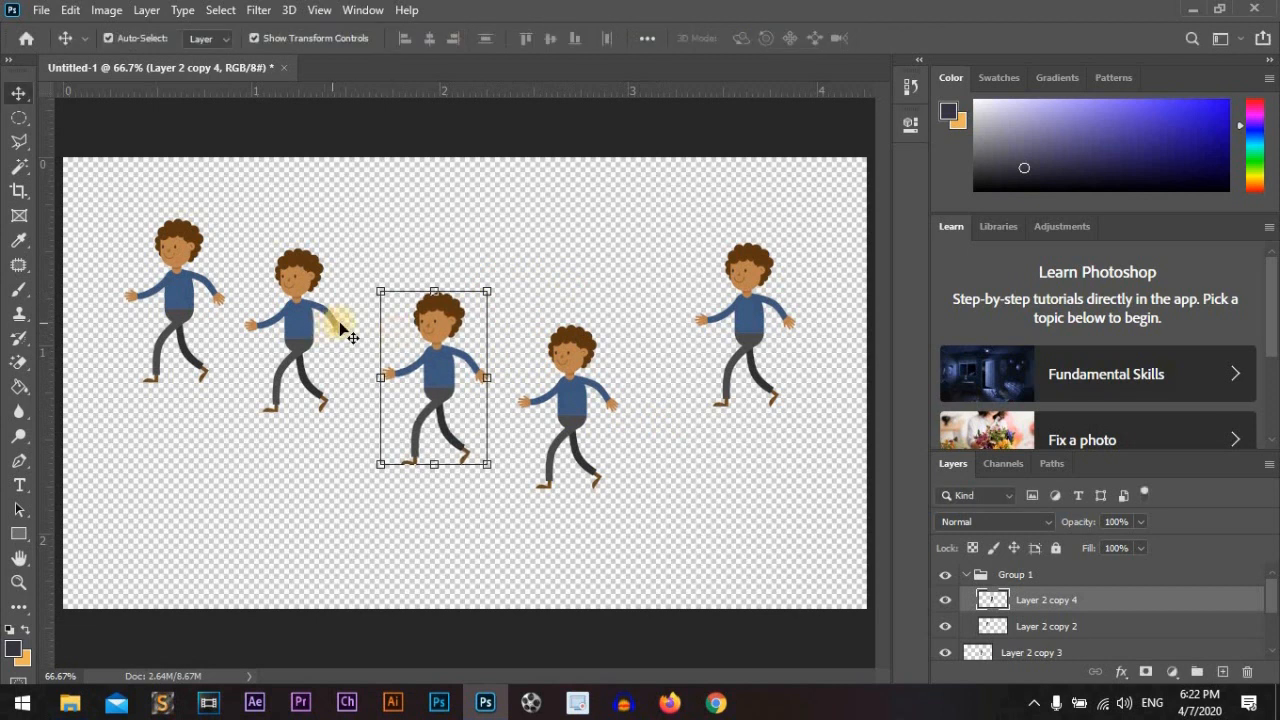
# Step: Select the figures one after another to examine the transform box around each one
pyautogui.click(297, 277)
pyautogui.click(206, 279)
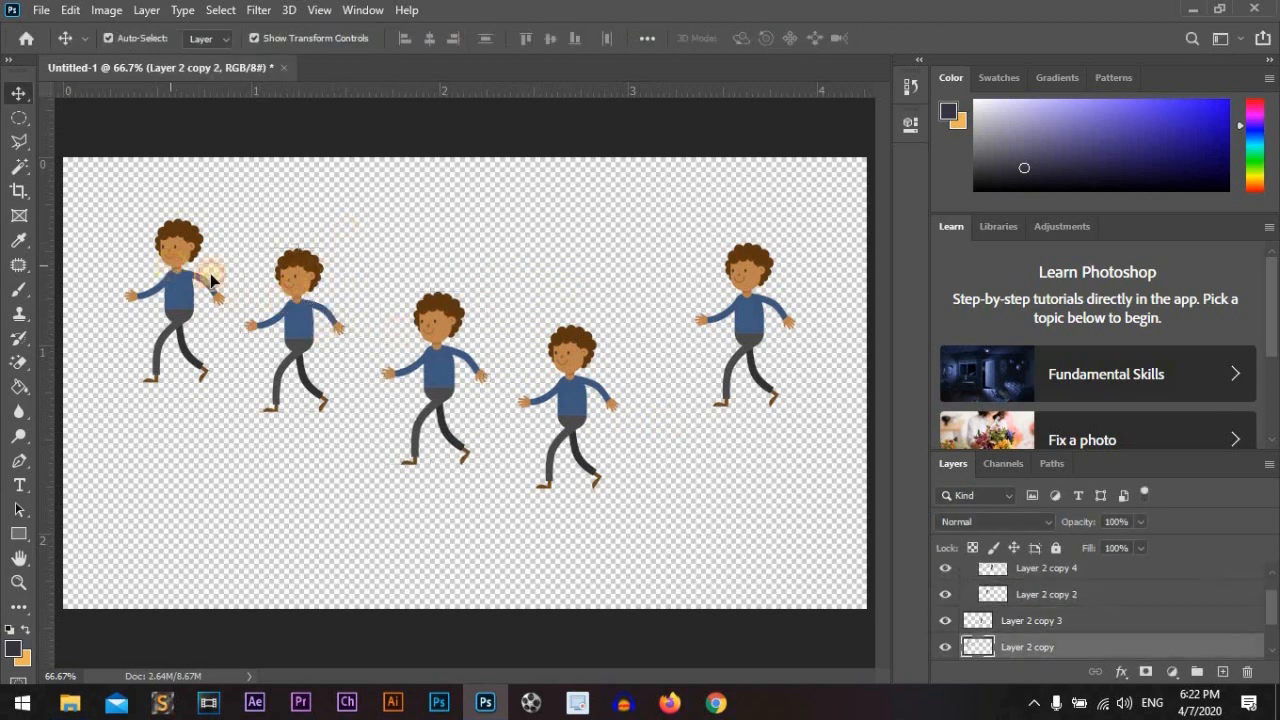
pyautogui.click(555, 385)
pyautogui.click(749, 334)
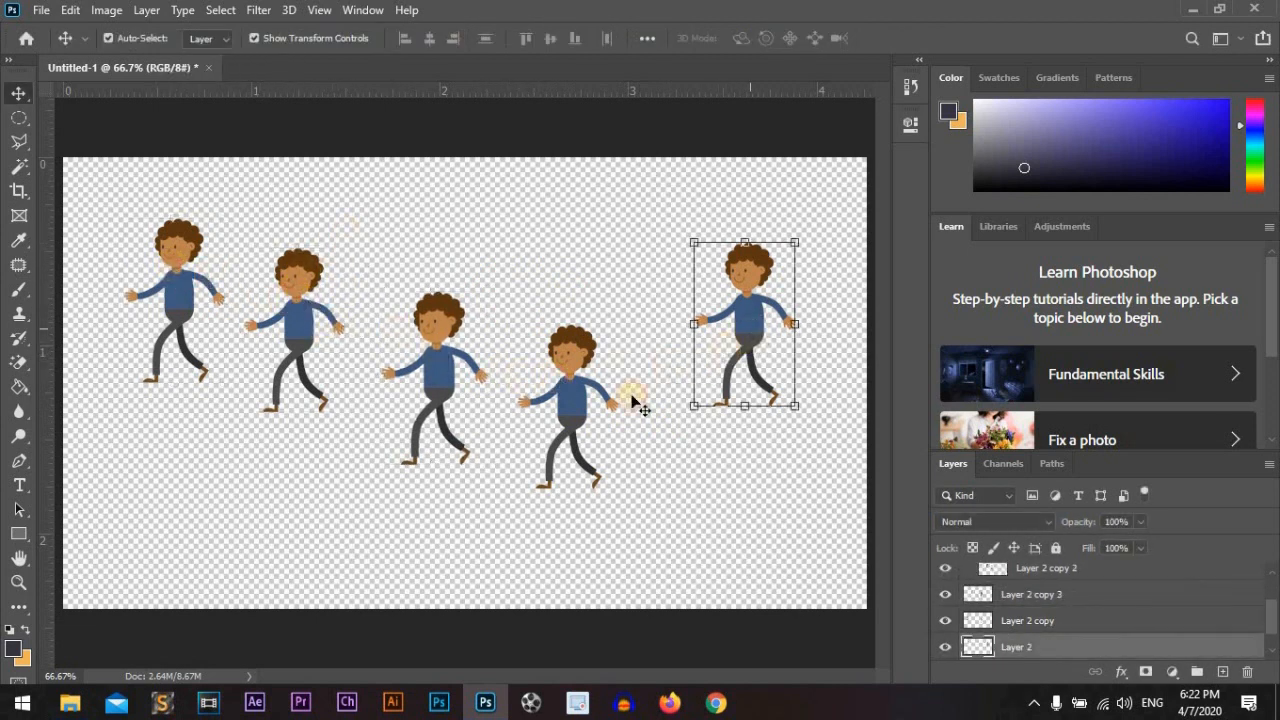
pyautogui.click(573, 420)
pyautogui.click(449, 371)
pyautogui.click(266, 320)
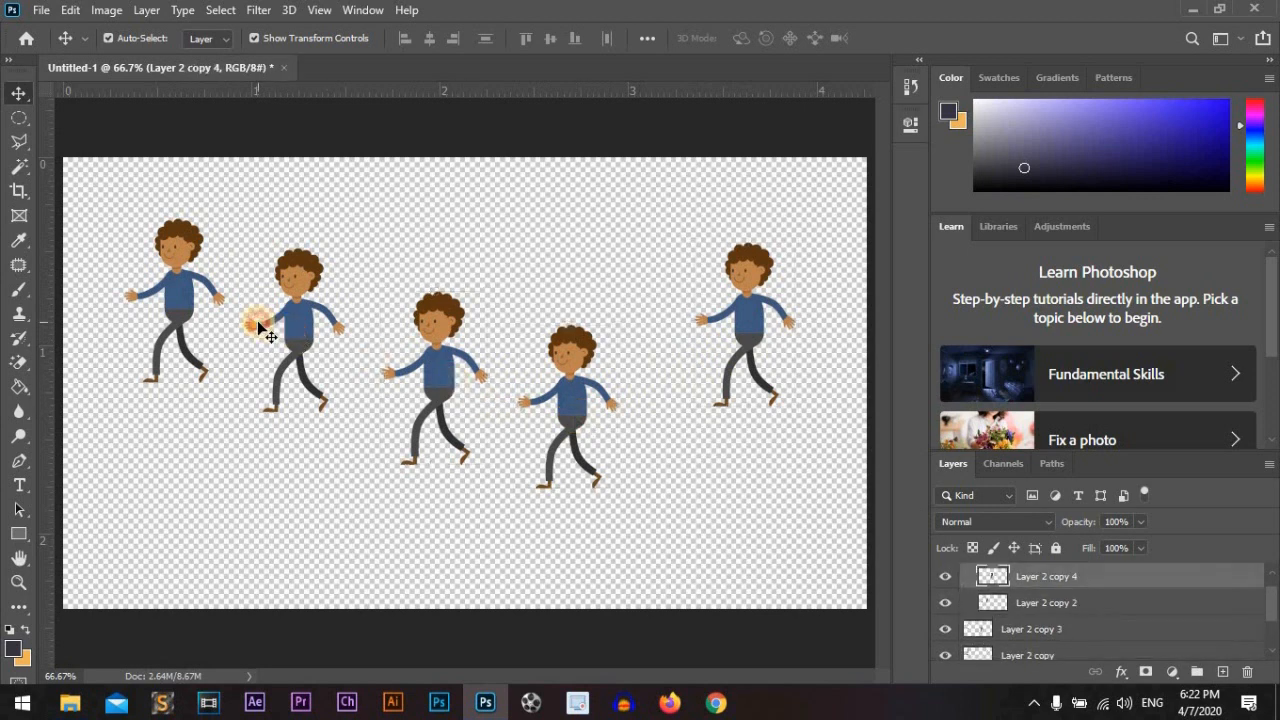
pyautogui.click(303, 322)
pyautogui.click(203, 248)
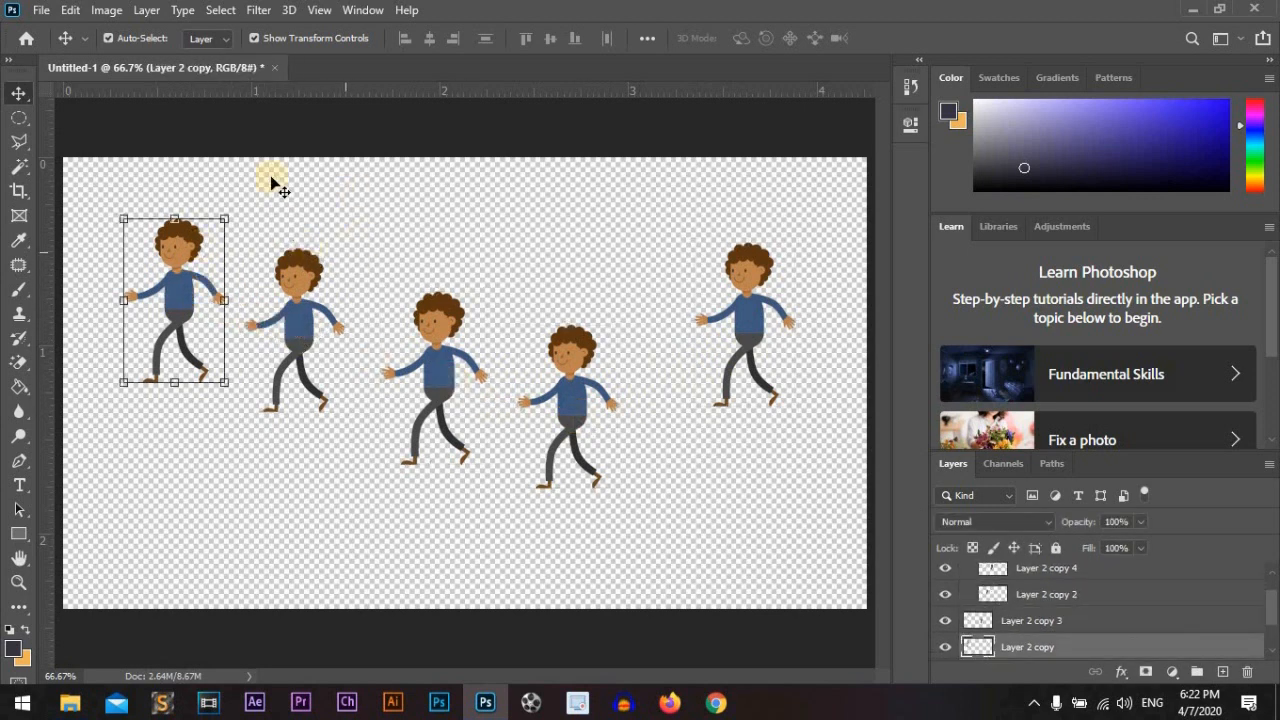
# Step: Hide the transform controls, select all five figures and align their top edges
pyautogui.click(255, 38)
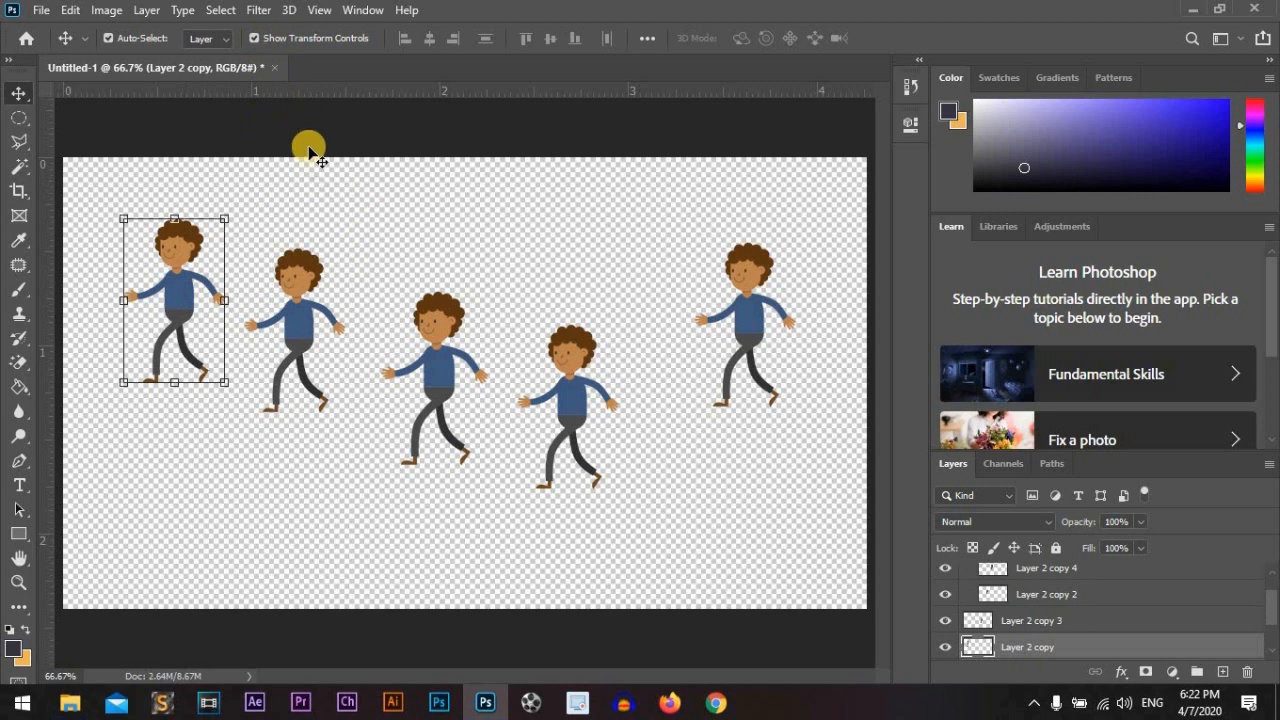
pyautogui.click(253, 38)
pyautogui.moveTo(810, 188); pyautogui.dragTo(128, 487)
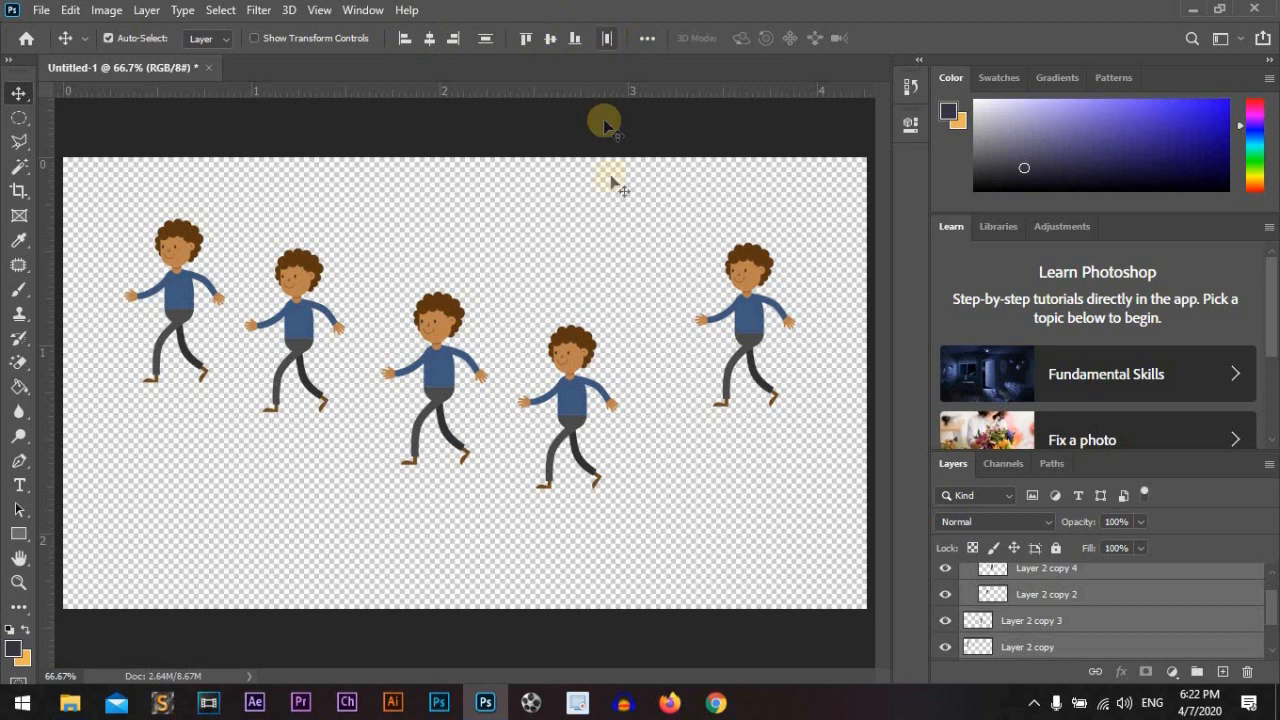
pyautogui.click(526, 39)
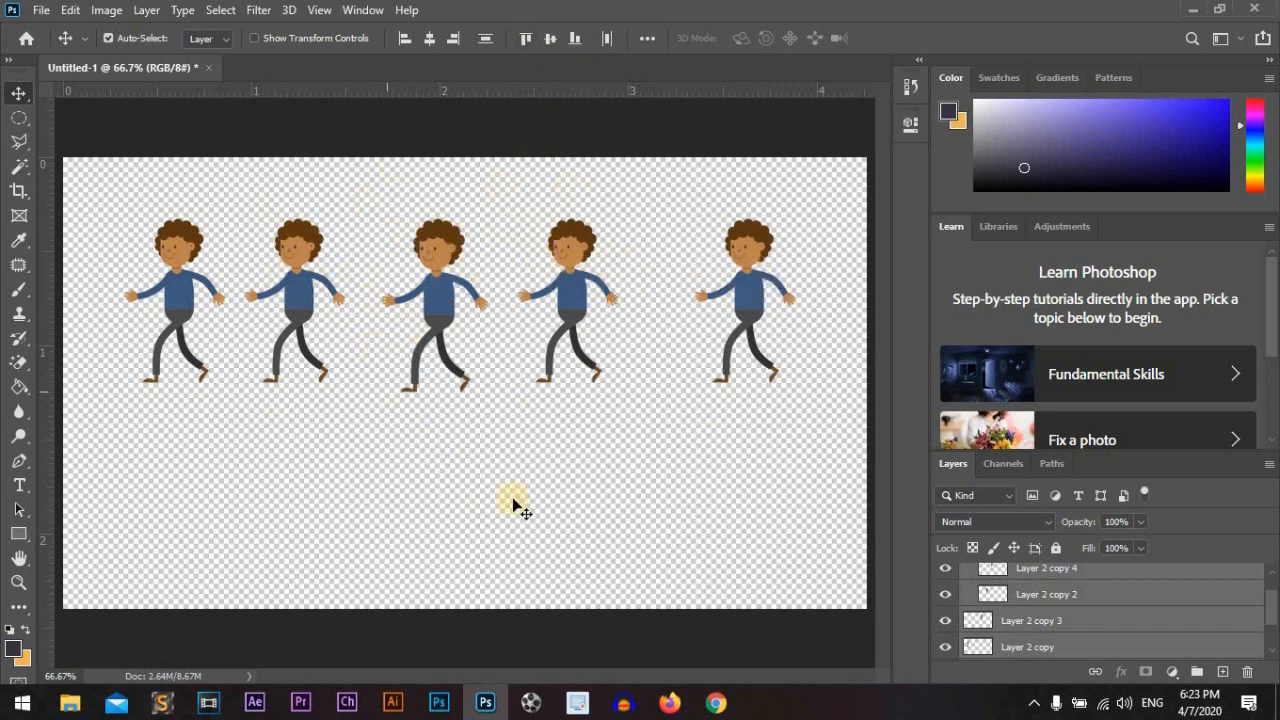
# Step: Move the five figures to different heights on the canvas, select them all and align their top edges
pyautogui.click(559, 480)
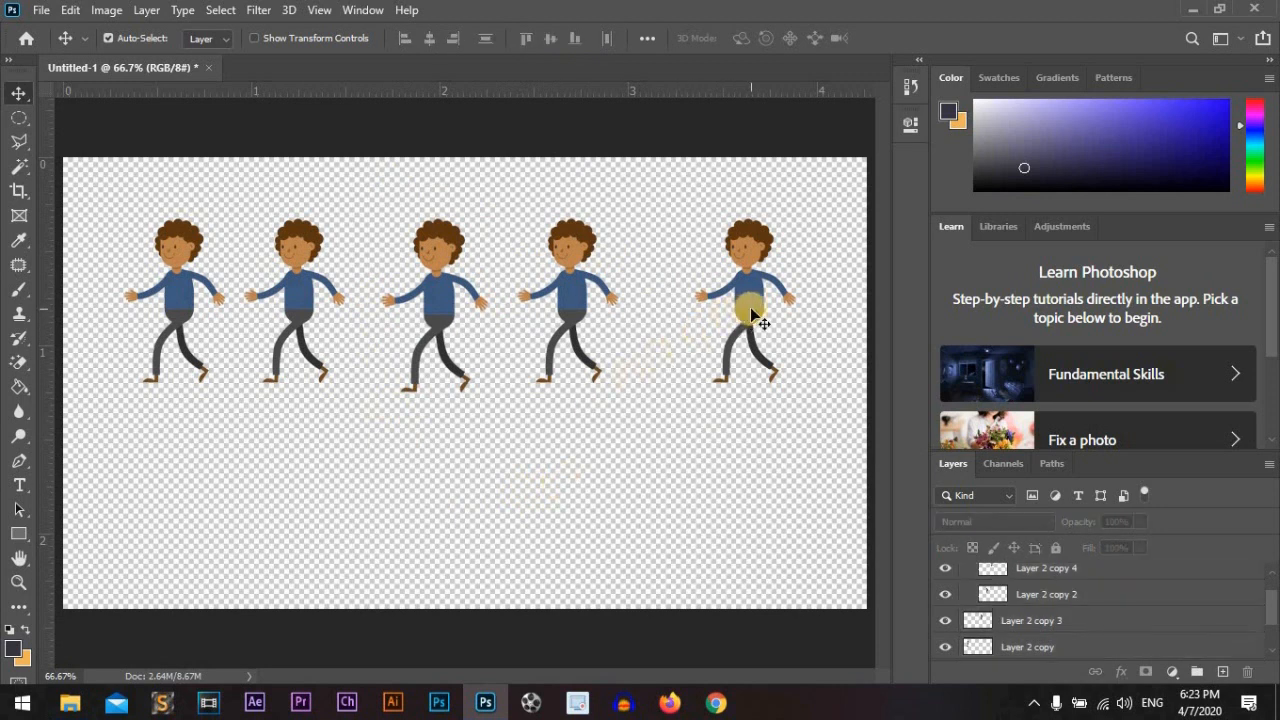
pyautogui.click(752, 381)
pyautogui.moveTo(752, 381); pyautogui.dragTo(750, 578)
pyautogui.moveTo(438, 335); pyautogui.dragTo(414, 577)
pyautogui.moveTo(311, 303); pyautogui.dragTo(310, 511)
pyautogui.moveTo(200, 292); pyautogui.dragTo(180, 440)
pyautogui.moveTo(183, 271); pyautogui.dragTo(183, 386)
pyautogui.moveTo(568, 290); pyautogui.dragTo(565, 228)
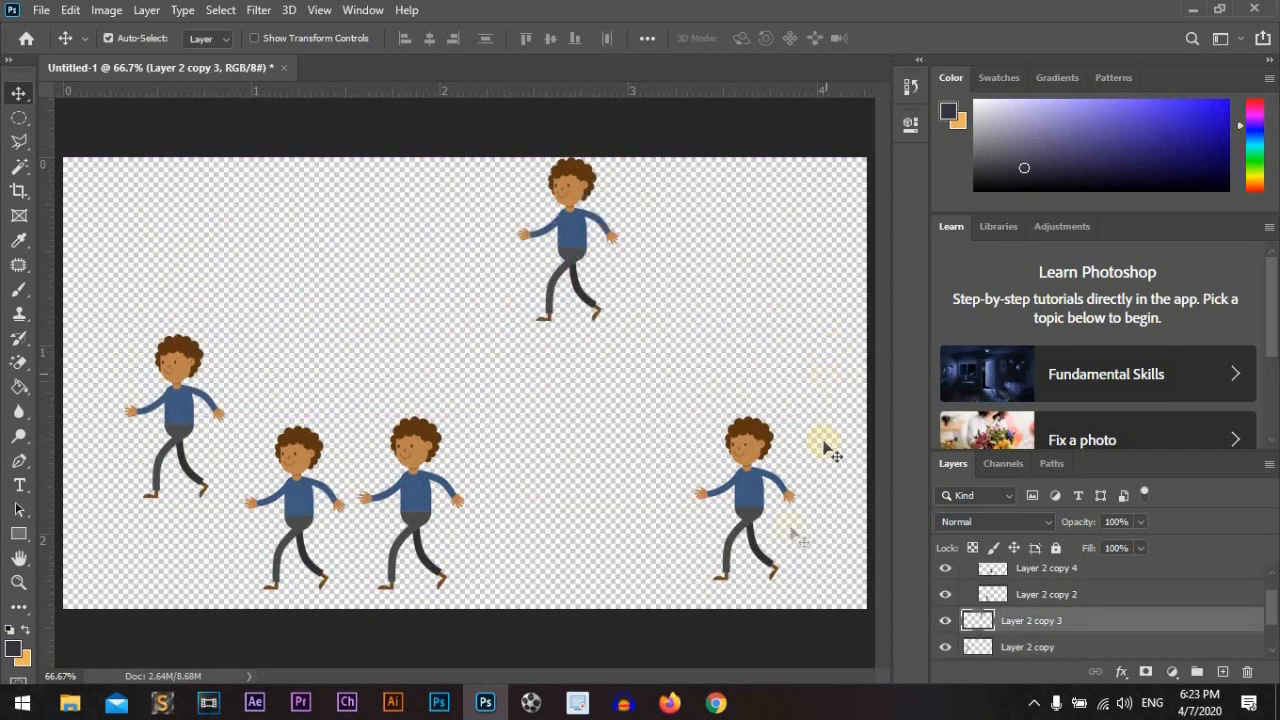
pyautogui.moveTo(843, 596); pyautogui.dragTo(98, 165)
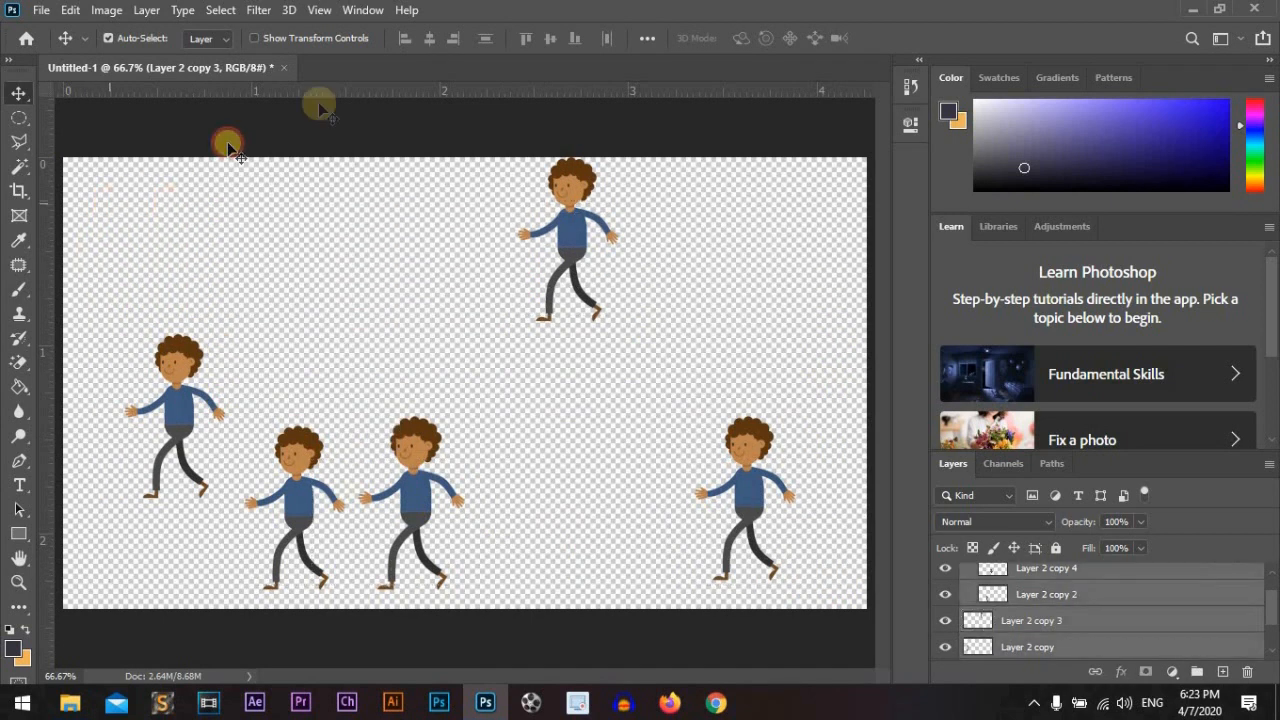
pyautogui.click(527, 40)
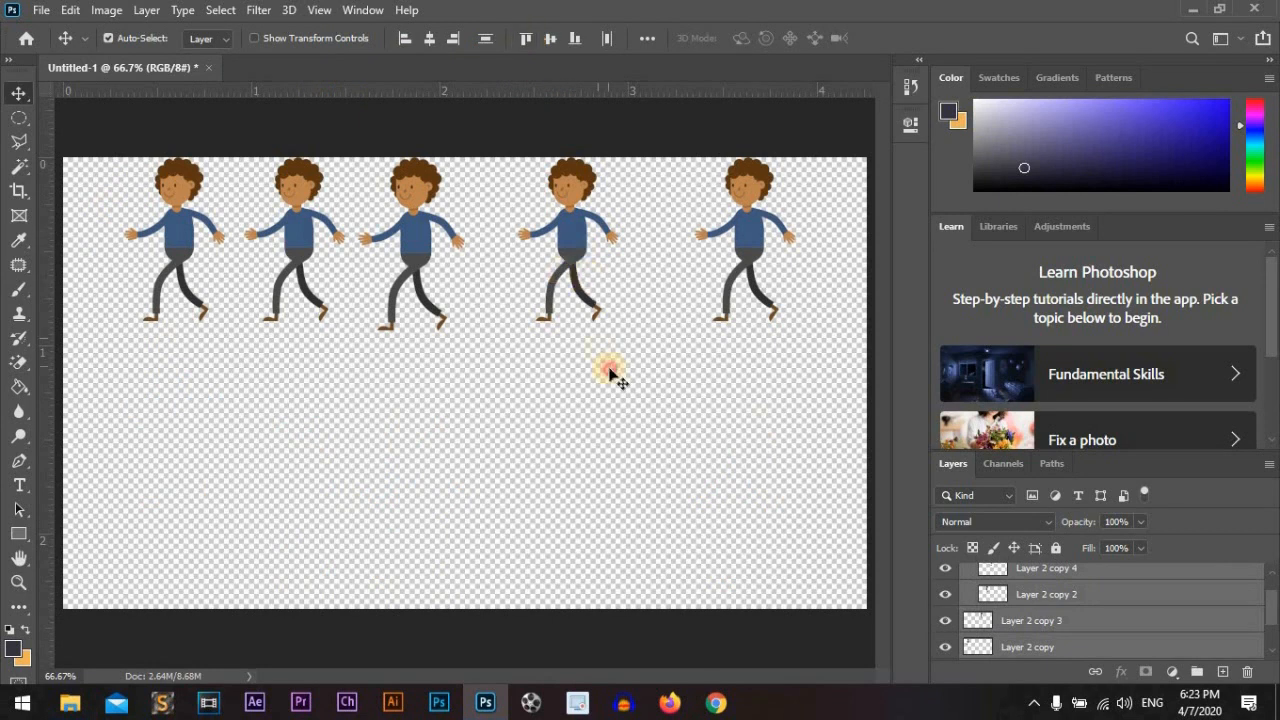
# Step: Move the fourth figure down to the canvas's lower edge, select all five figures and align their bottom edges
pyautogui.click(571, 245)
pyautogui.moveTo(571, 245); pyautogui.dragTo(570, 530)
pyautogui.moveTo(824, 563); pyautogui.dragTo(96, 162)
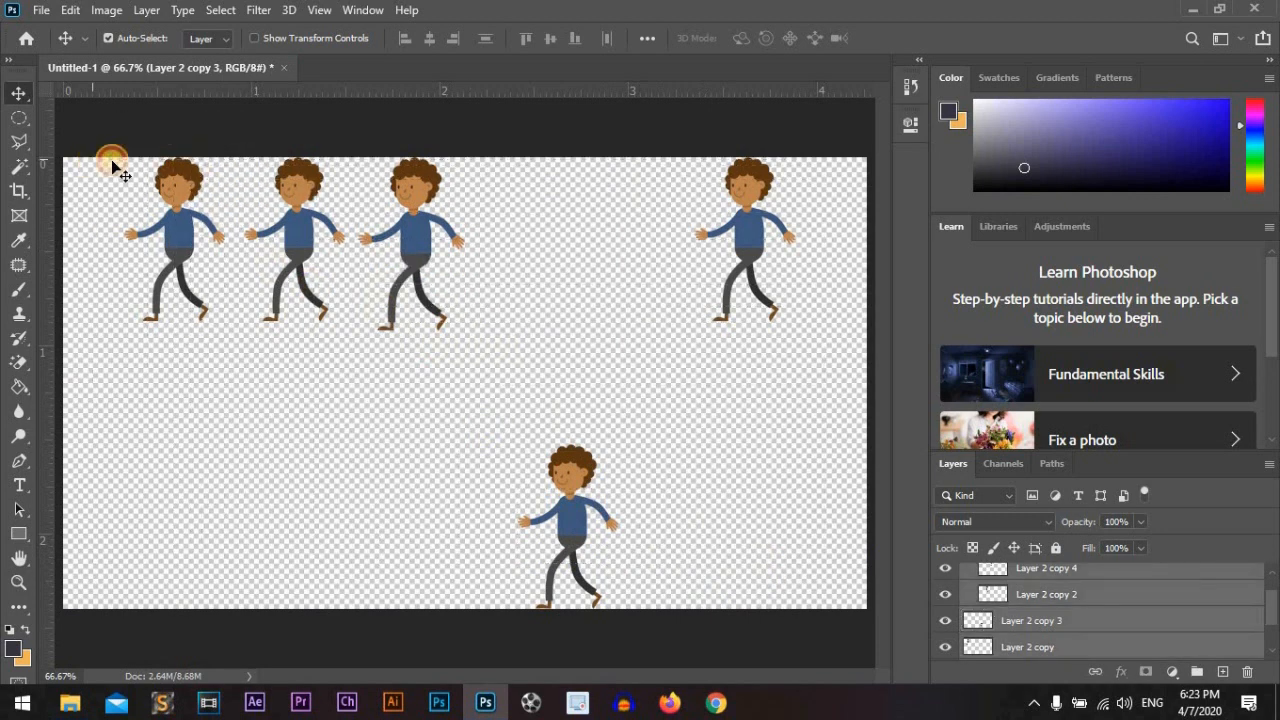
pyautogui.click(577, 38)
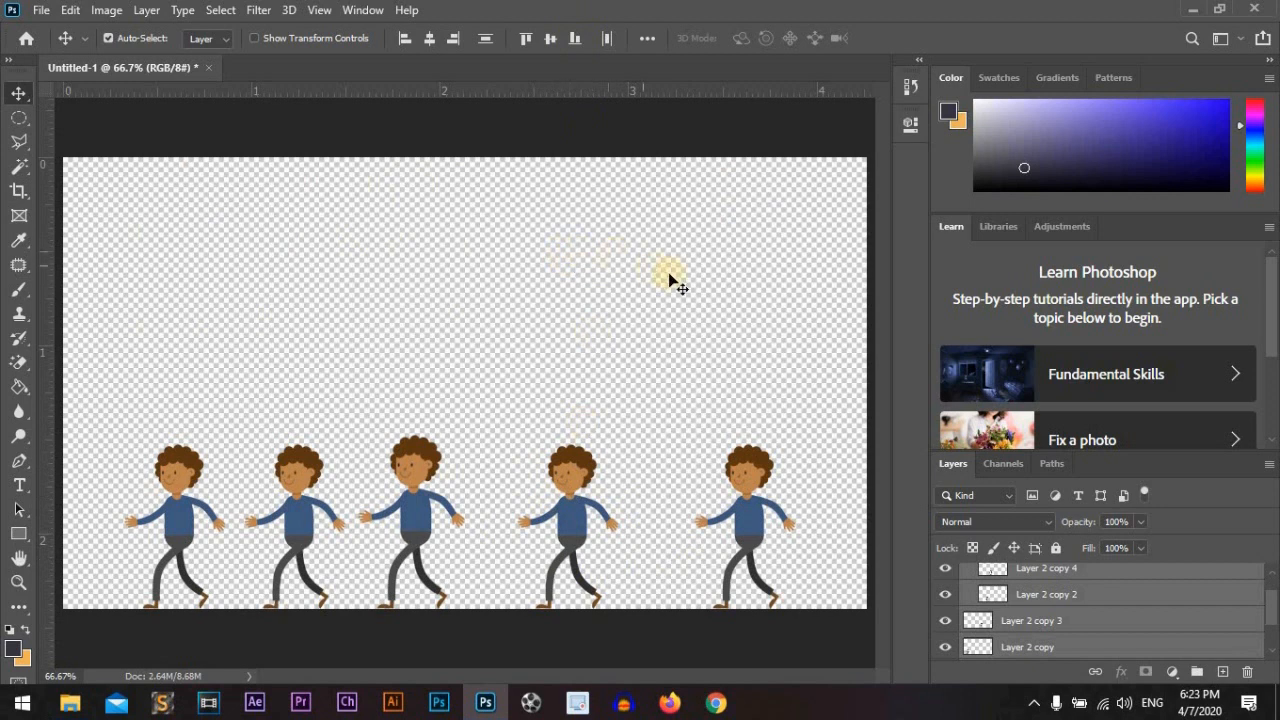
# Step: Scatter the figures at different heights, select all five and align their vertical centers
pyautogui.moveTo(756, 527); pyautogui.dragTo(745, 152)
pyautogui.click(764, 399)
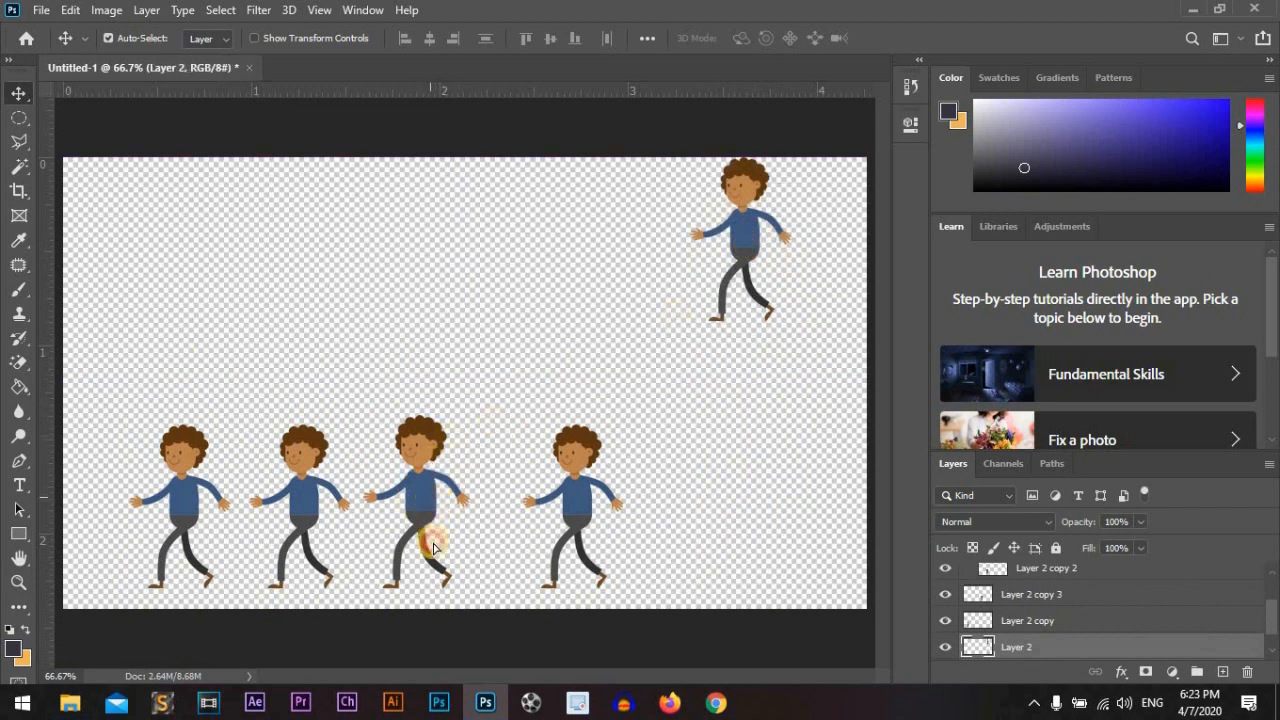
pyautogui.moveTo(431, 500); pyautogui.dragTo(433, 547)
pyautogui.moveTo(600, 507); pyautogui.dragTo(491, 317)
pyautogui.moveTo(563, 430); pyautogui.dragTo(340, 432)
pyautogui.moveTo(432, 340); pyautogui.dragTo(600, 368)
pyautogui.moveTo(306, 486); pyautogui.dragTo(278, 150)
pyautogui.moveTo(184, 455); pyautogui.dragTo(136, 356)
pyautogui.moveTo(828, 566); pyautogui.dragTo(70, 165)
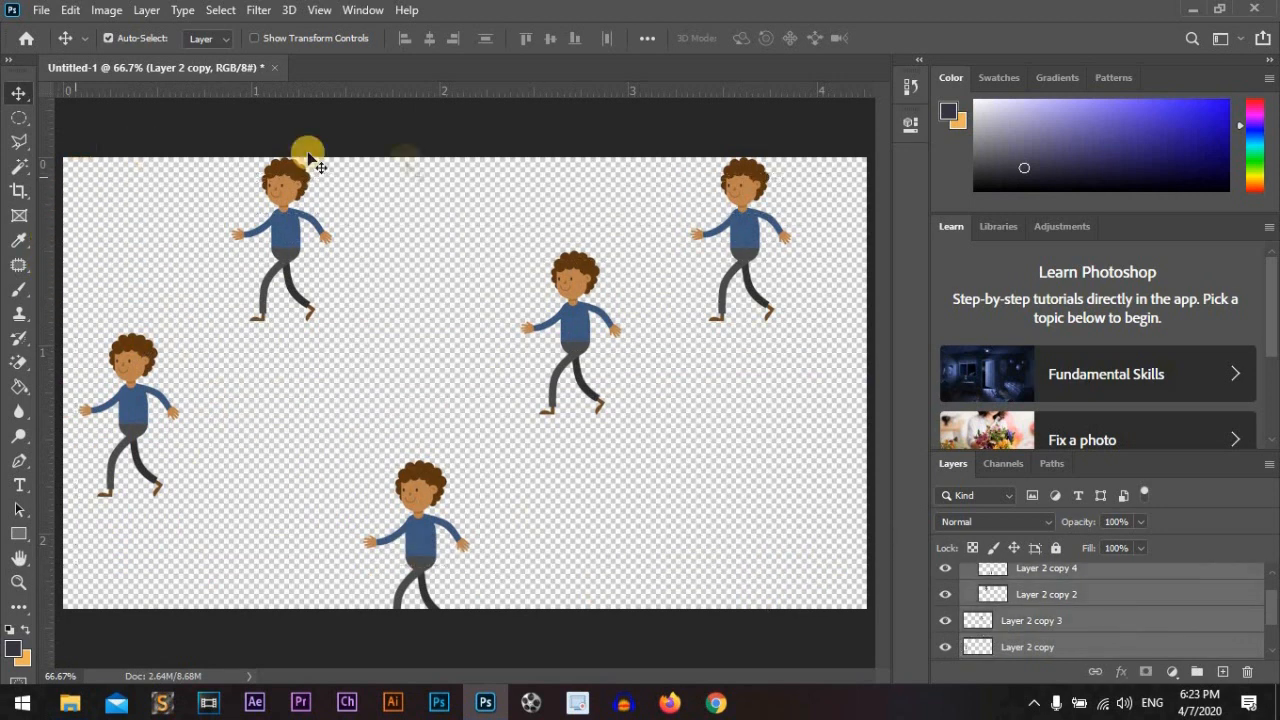
pyautogui.click(549, 38)
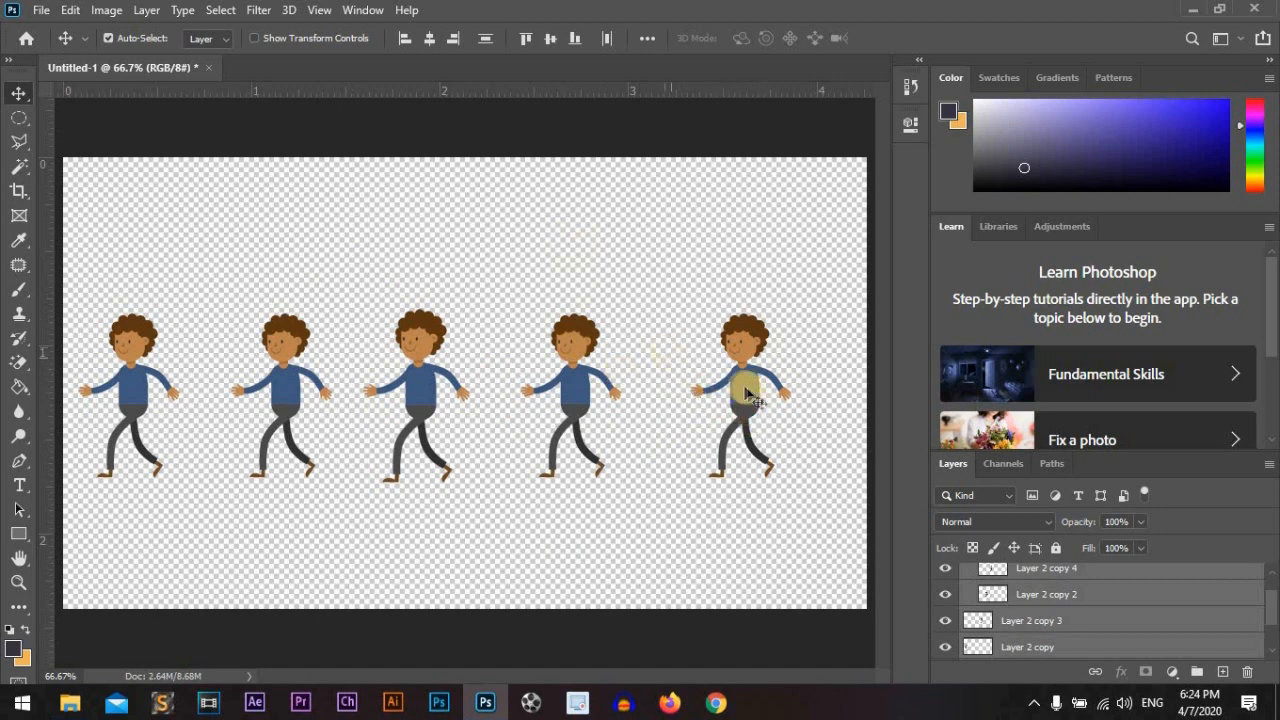
# Step: Move the five figures out of their row to scattered positions, select them all and align their left edges
pyautogui.moveTo(748, 398); pyautogui.dragTo(757, 520)
pyautogui.moveTo(575, 484); pyautogui.dragTo(725, 360)
pyautogui.moveTo(412, 468); pyautogui.dragTo(562, 280)
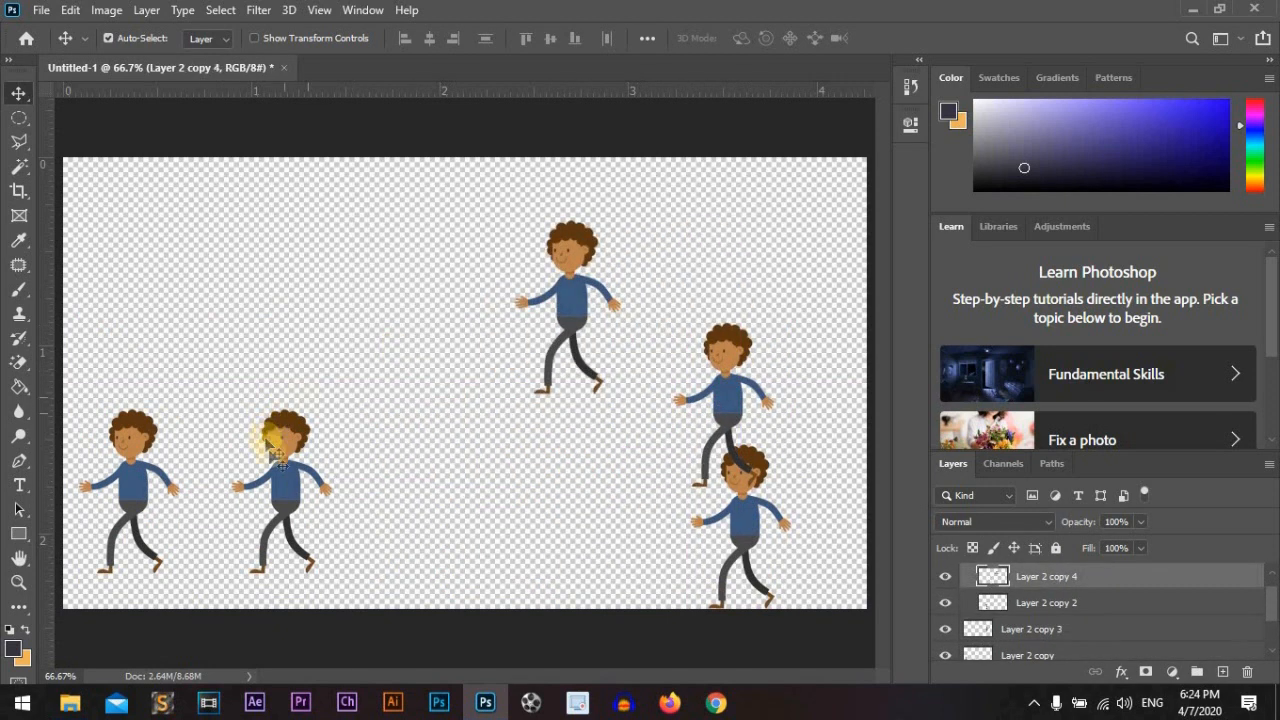
pyautogui.moveTo(285, 415); pyautogui.dragTo(275, 160)
pyautogui.moveTo(138, 417)
pyautogui.mouseDown()
pyautogui.moveTo(125, 245)
pyautogui.moveTo(137, 413)
pyautogui.mouseUp()
pyautogui.moveTo(842, 596); pyautogui.dragTo(40, 134)
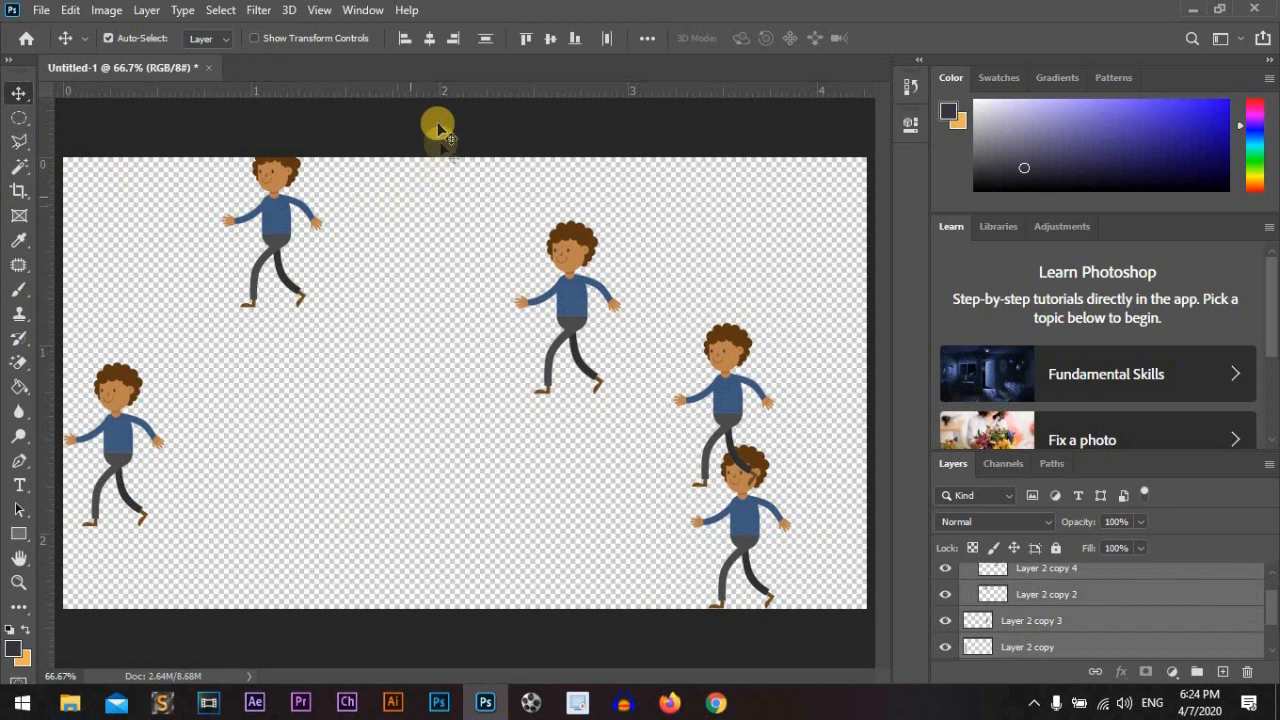
pyautogui.click(405, 38)
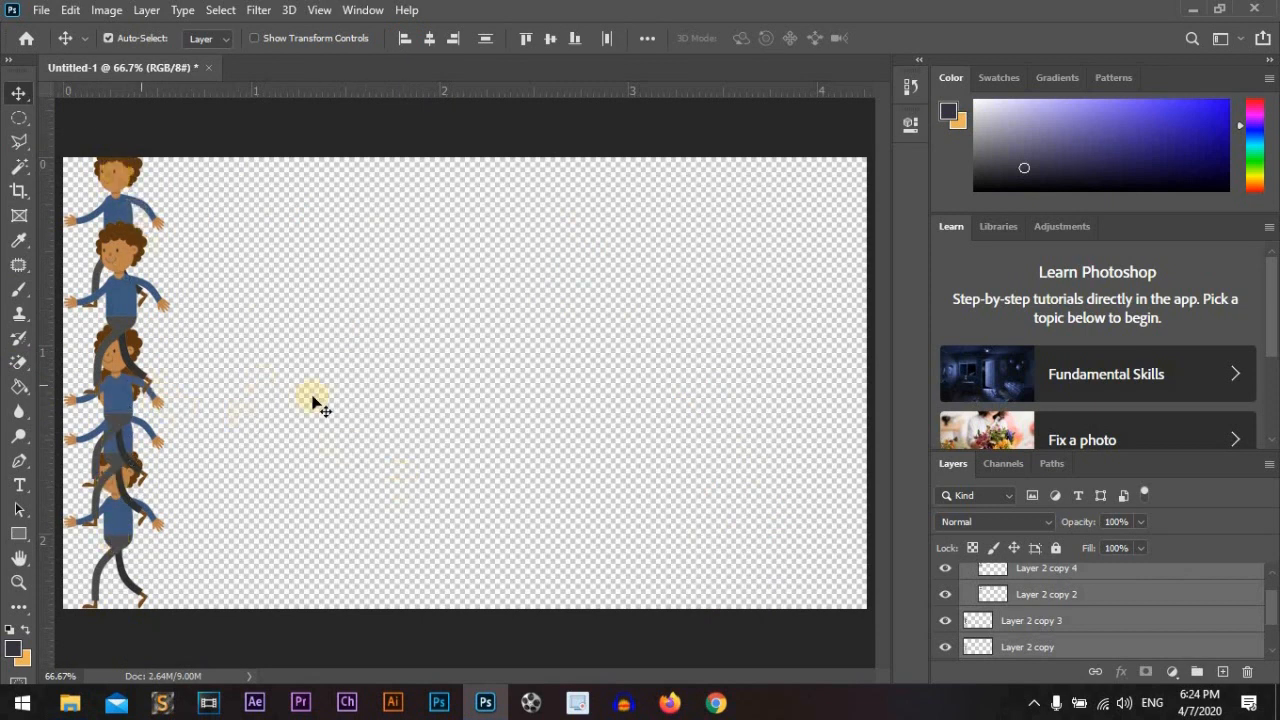
# Step: Pull three figures out of the left-aligned column to staggered positions, select all five and align their right edges
pyautogui.moveTo(180, 297); pyautogui.dragTo(605, 331)
pyautogui.moveTo(143, 325); pyautogui.dragTo(277, 394)
pyautogui.moveTo(111, 445); pyautogui.dragTo(487, 558)
pyautogui.moveTo(675, 608); pyautogui.dragTo(70, 130)
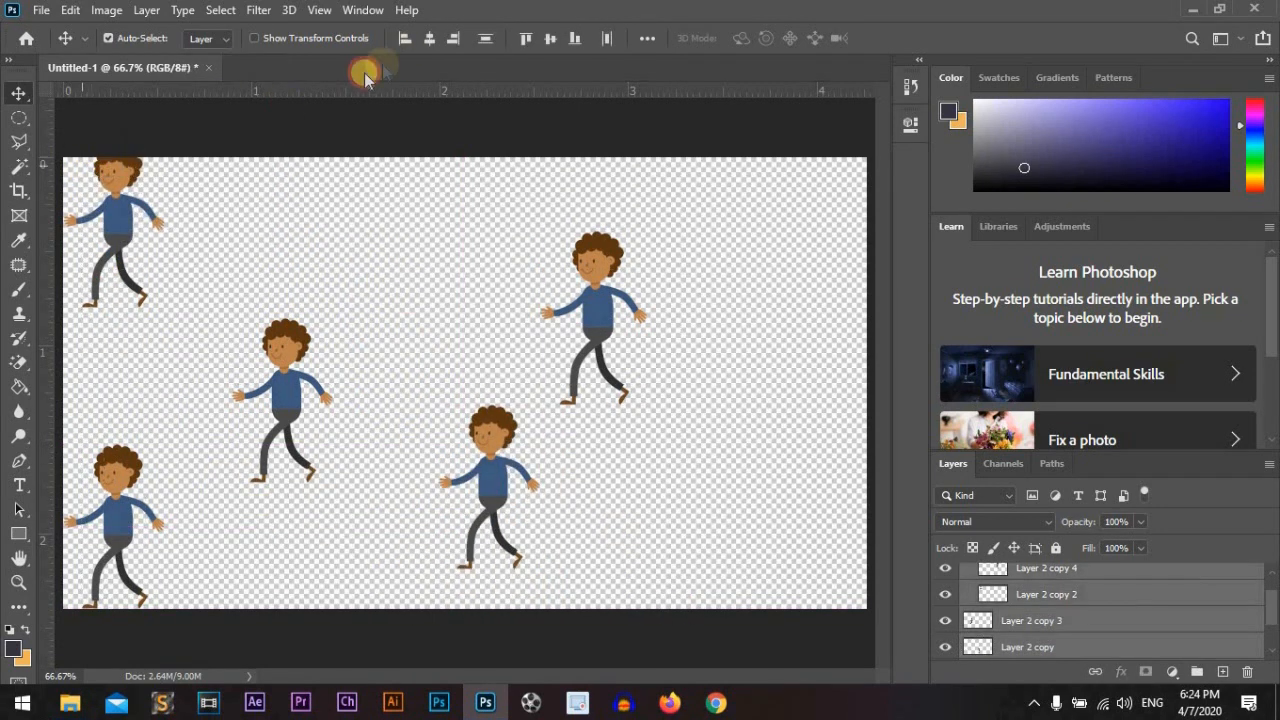
pyautogui.click(458, 38)
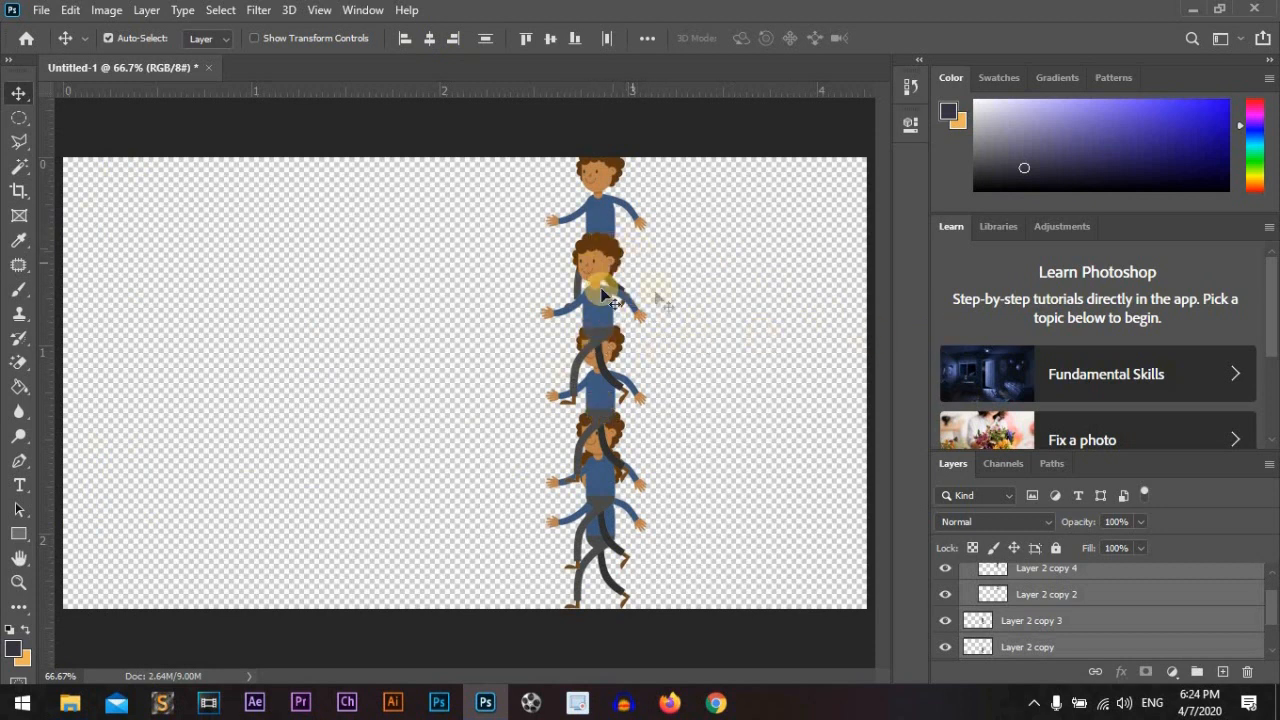
# Step: Spread the stacked figures apart again, select all five and align their horizontal centers
pyautogui.moveTo(604, 308); pyautogui.dragTo(845, 316)
pyautogui.click(320, 332)
pyautogui.moveTo(865, 585); pyautogui.dragTo(94, 149)
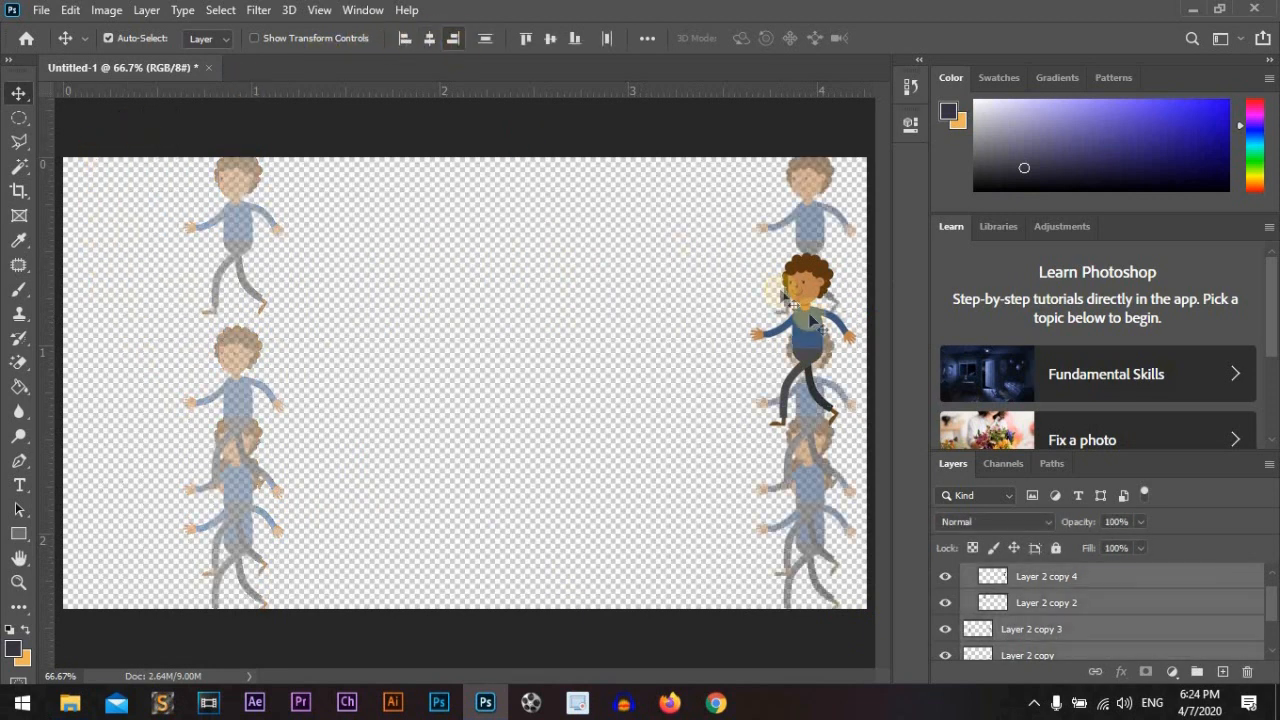
pyautogui.moveTo(808, 305); pyautogui.dragTo(597, 301)
pyautogui.moveTo(420, 369); pyautogui.dragTo(297, 366)
pyautogui.moveTo(403, 450); pyautogui.dragTo(513, 428)
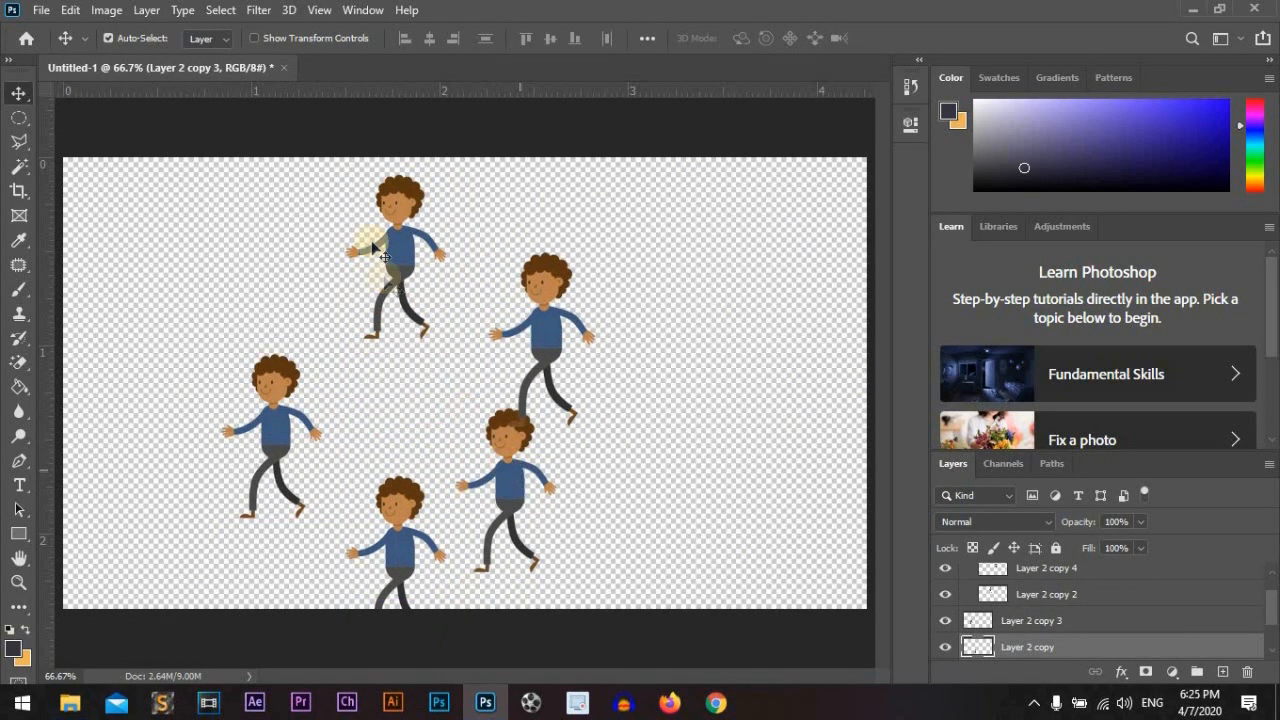
pyautogui.moveTo(395, 238); pyautogui.dragTo(395, 206)
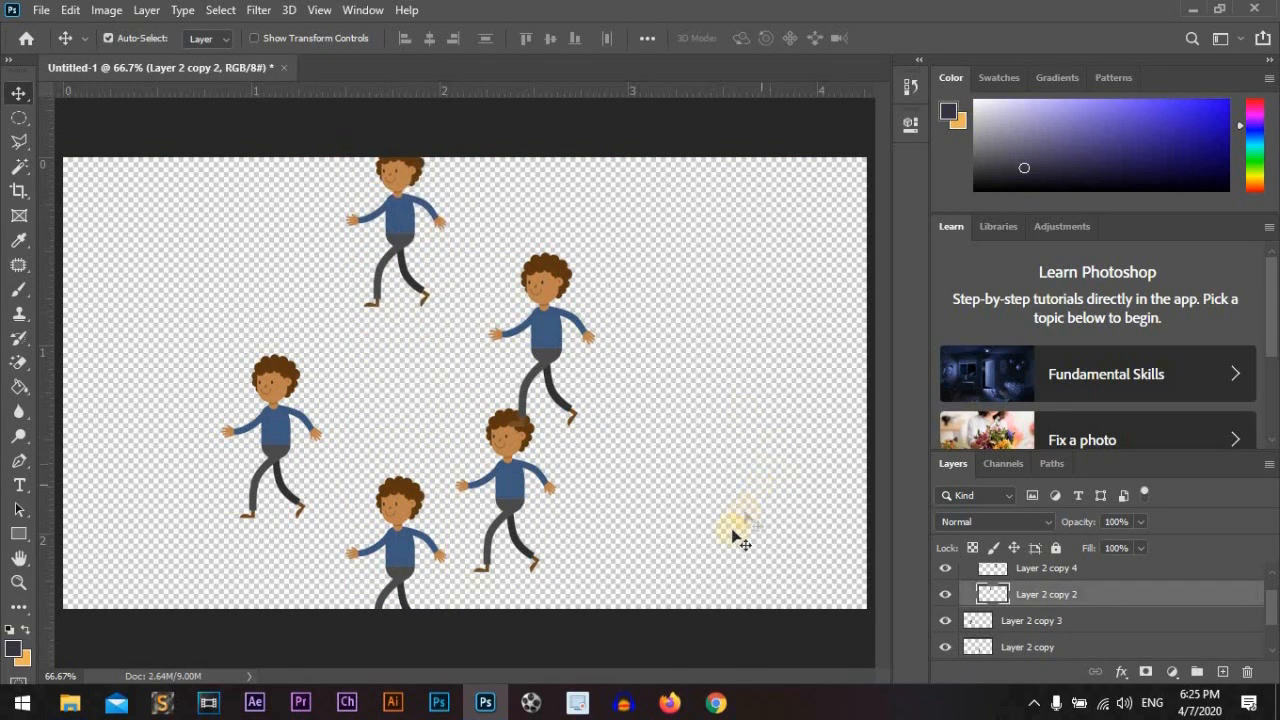
pyautogui.moveTo(714, 557); pyautogui.dragTo(200, 170)
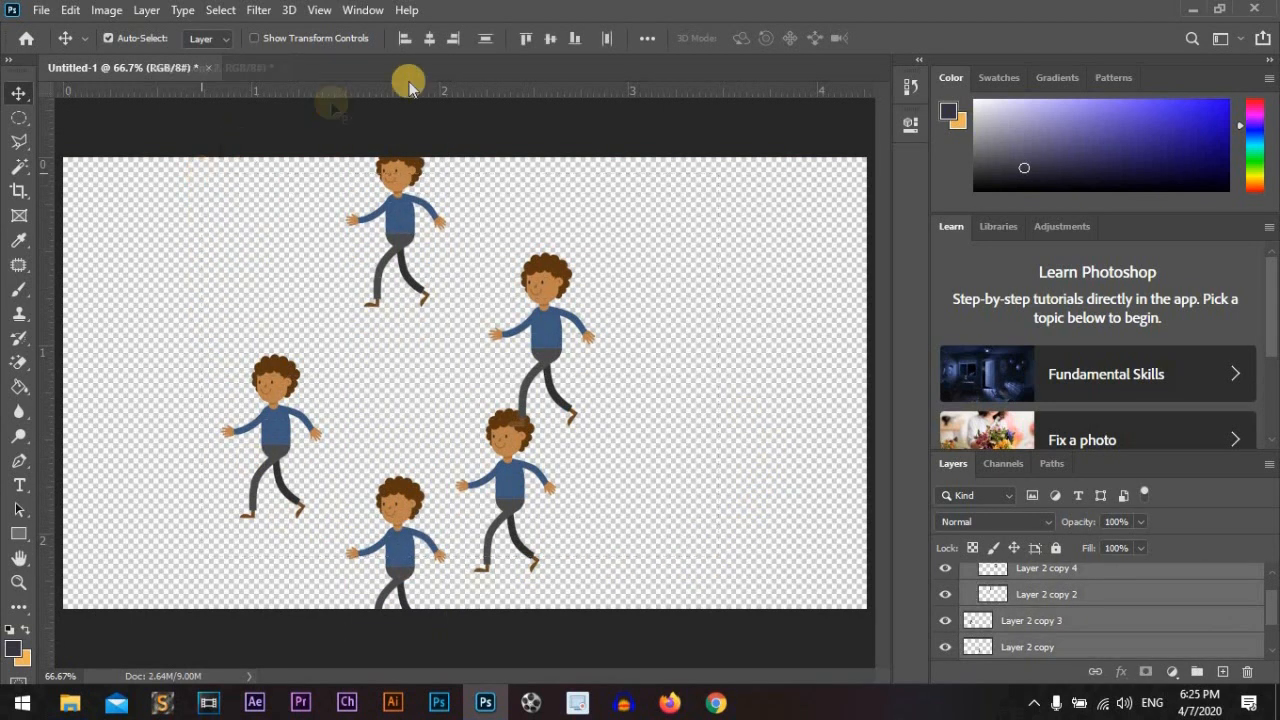
pyautogui.click(428, 40)
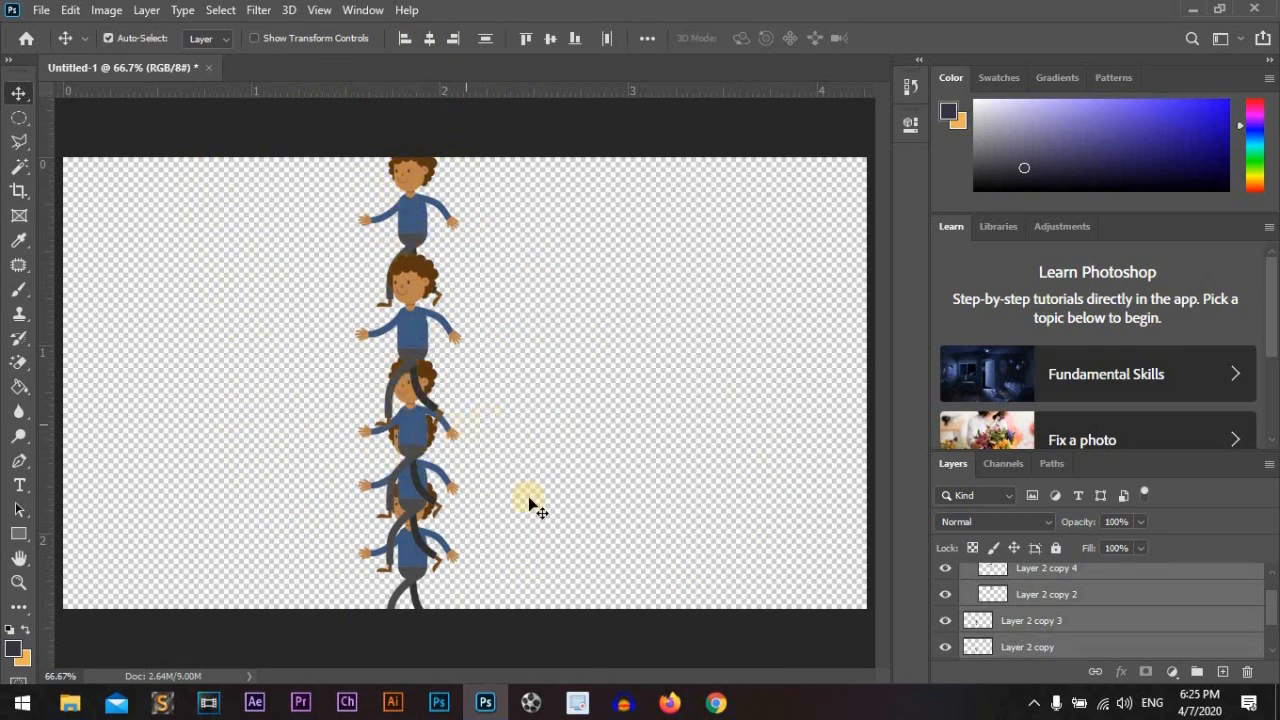
# Step: Deselect the centered column, move its five figures to scattered positions across the canvas and select them all
pyautogui.click(545, 515)
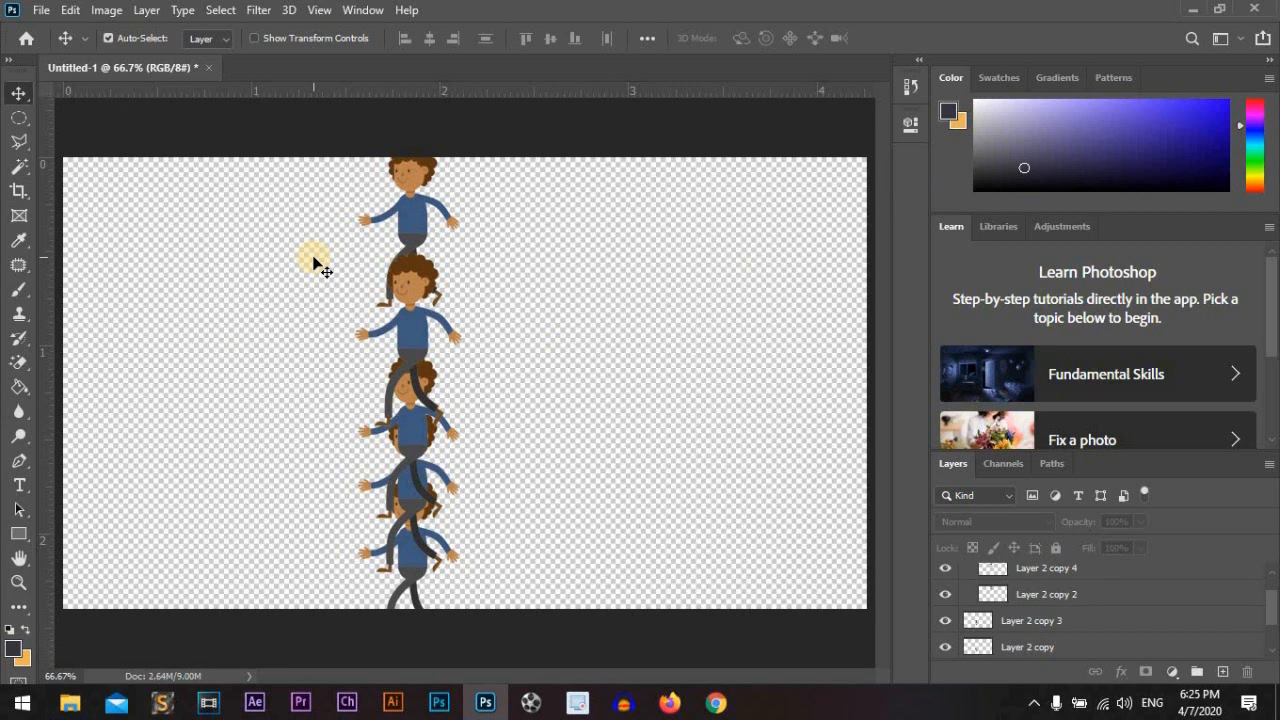
pyautogui.moveTo(405, 212); pyautogui.dragTo(590, 246)
pyautogui.moveTo(414, 326); pyautogui.dragTo(214, 323)
pyautogui.moveTo(403, 407); pyautogui.dragTo(722, 418)
pyautogui.moveTo(414, 476); pyautogui.dragTo(259, 449)
pyautogui.moveTo(409, 563); pyautogui.dragTo(477, 573)
pyautogui.moveTo(840, 585); pyautogui.dragTo(126, 155)
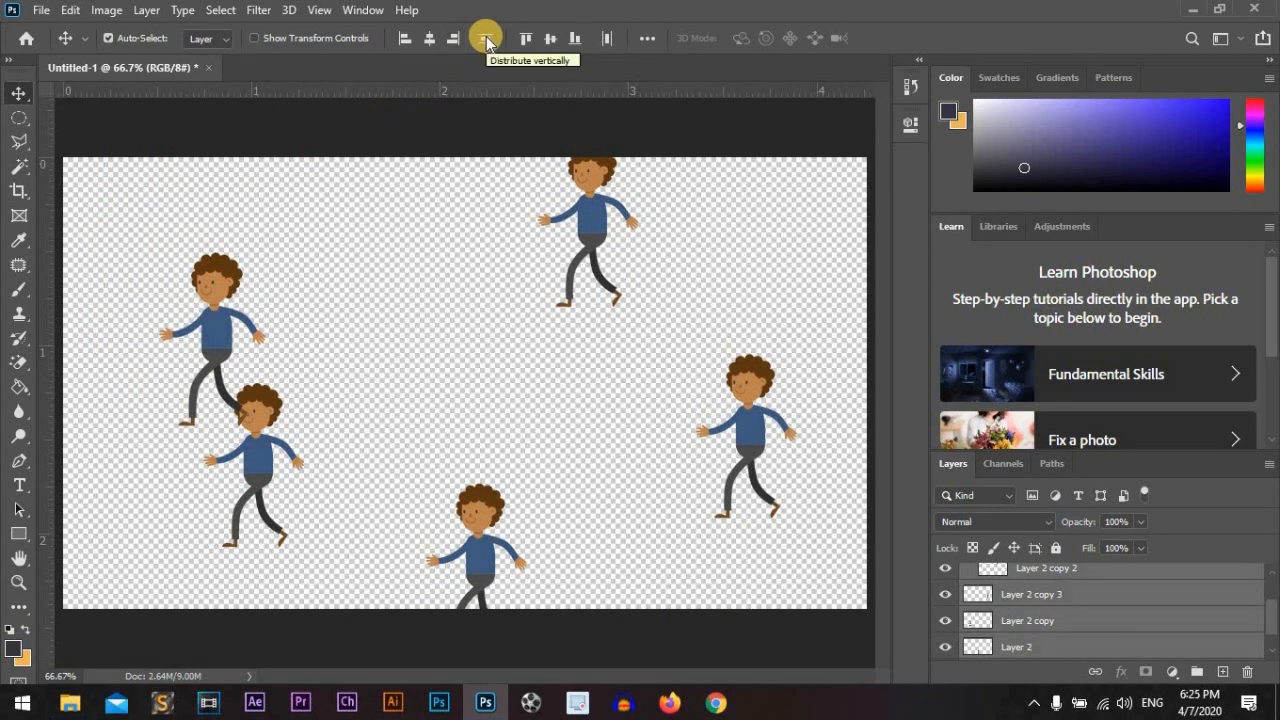
# Step: Try out vertical and horizontal distribution on the scattered figures, undoing the vertical distribution in between
pyautogui.click(486, 40)
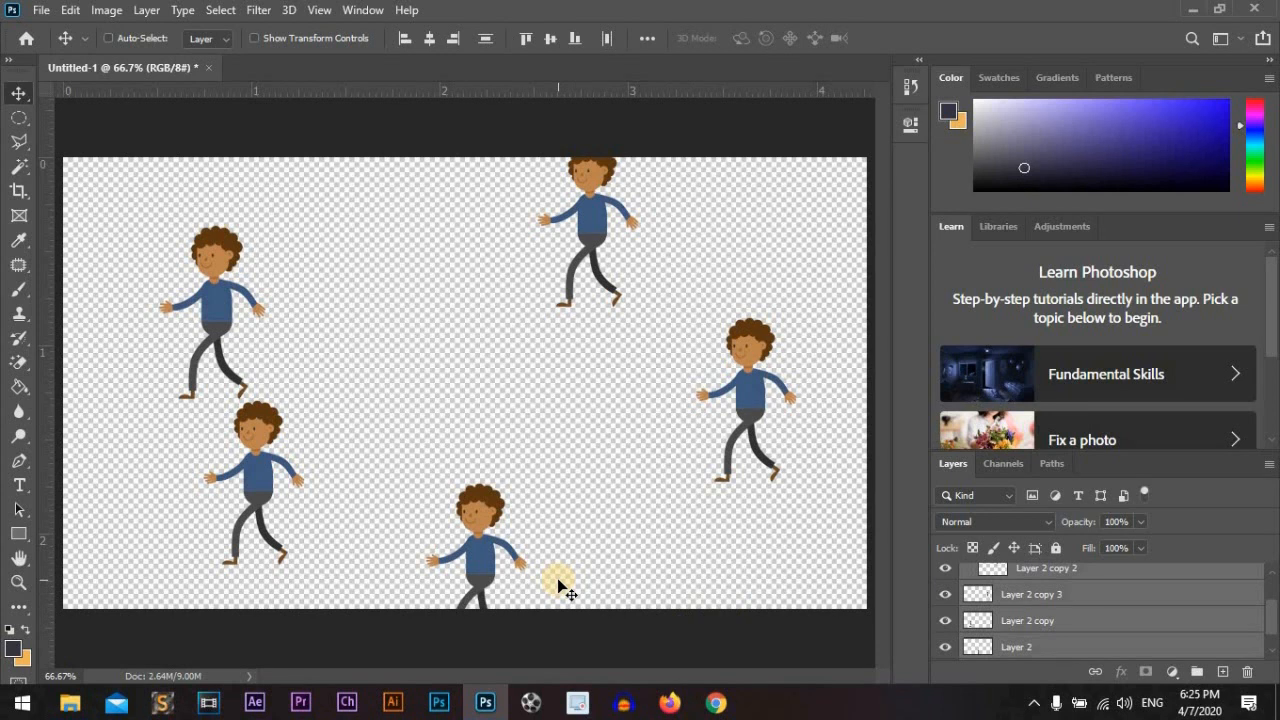
pyautogui.hotkey('ctrl', 'z')
pyautogui.moveTo(800, 595); pyautogui.dragTo(145, 160)
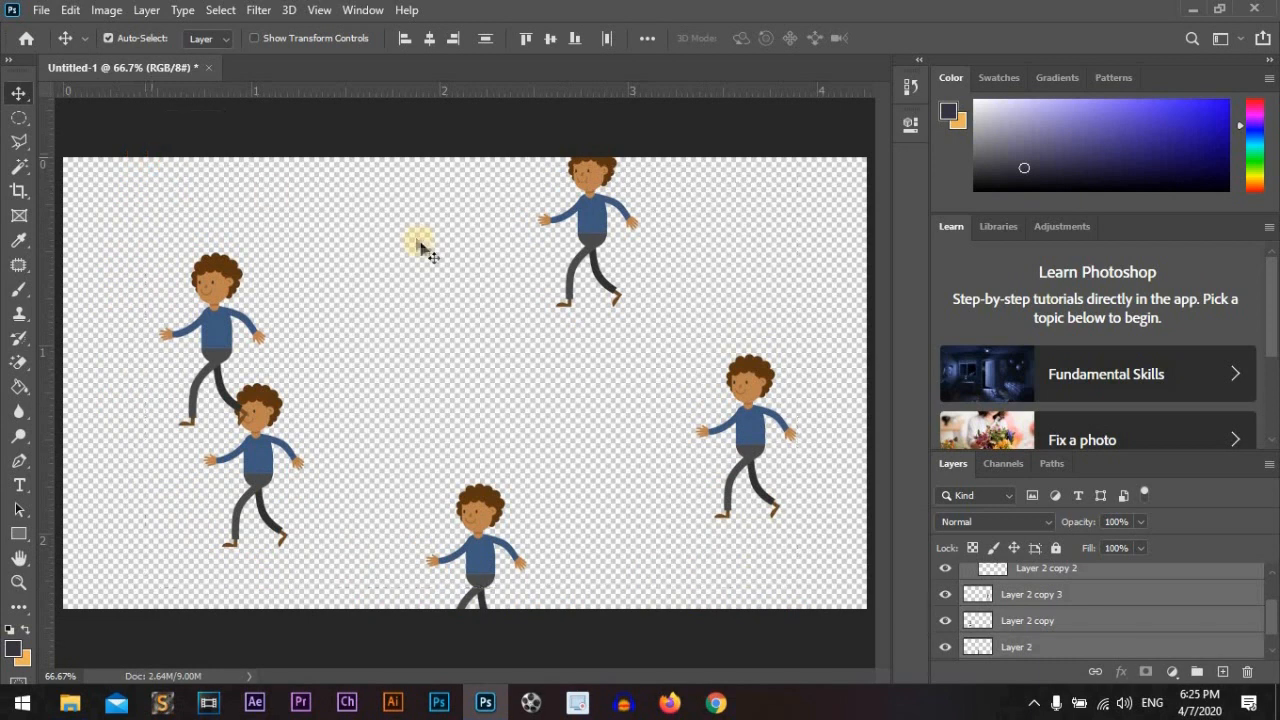
pyautogui.click(604, 40)
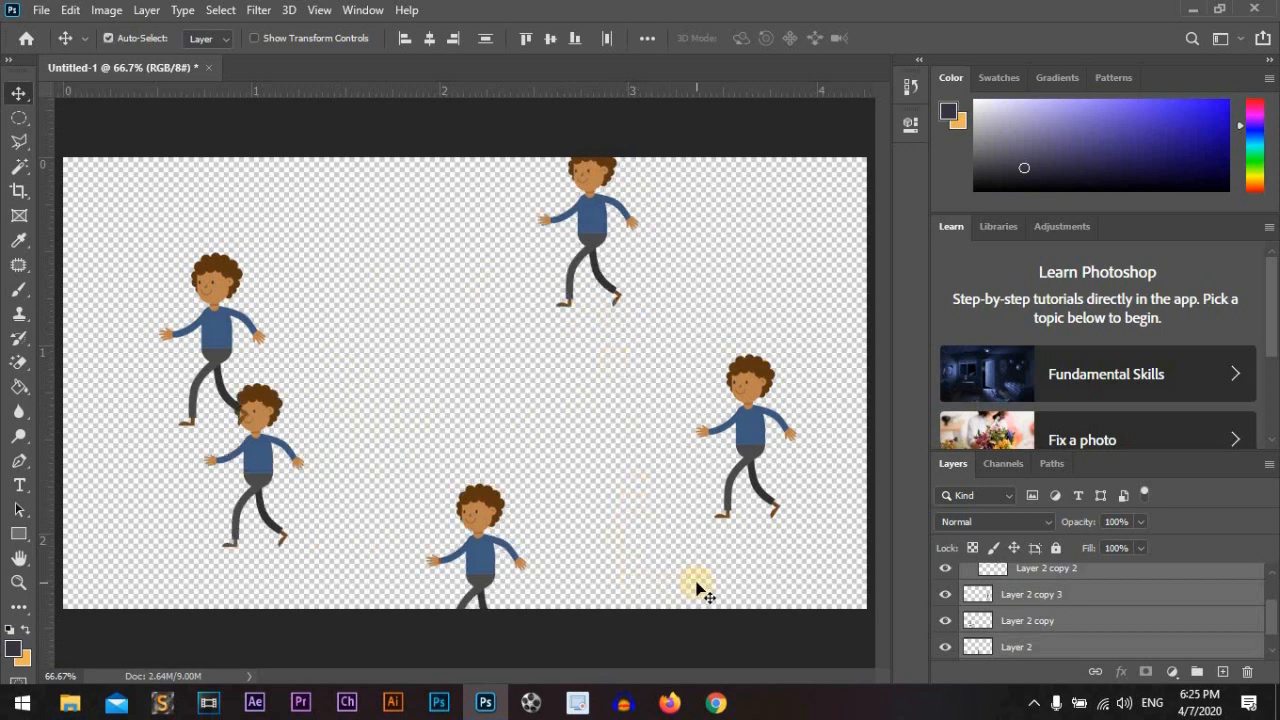
# Step: Select all five figures, align their left edges and distribute them vertically
pyautogui.moveTo(808, 590); pyautogui.dragTo(174, 166)
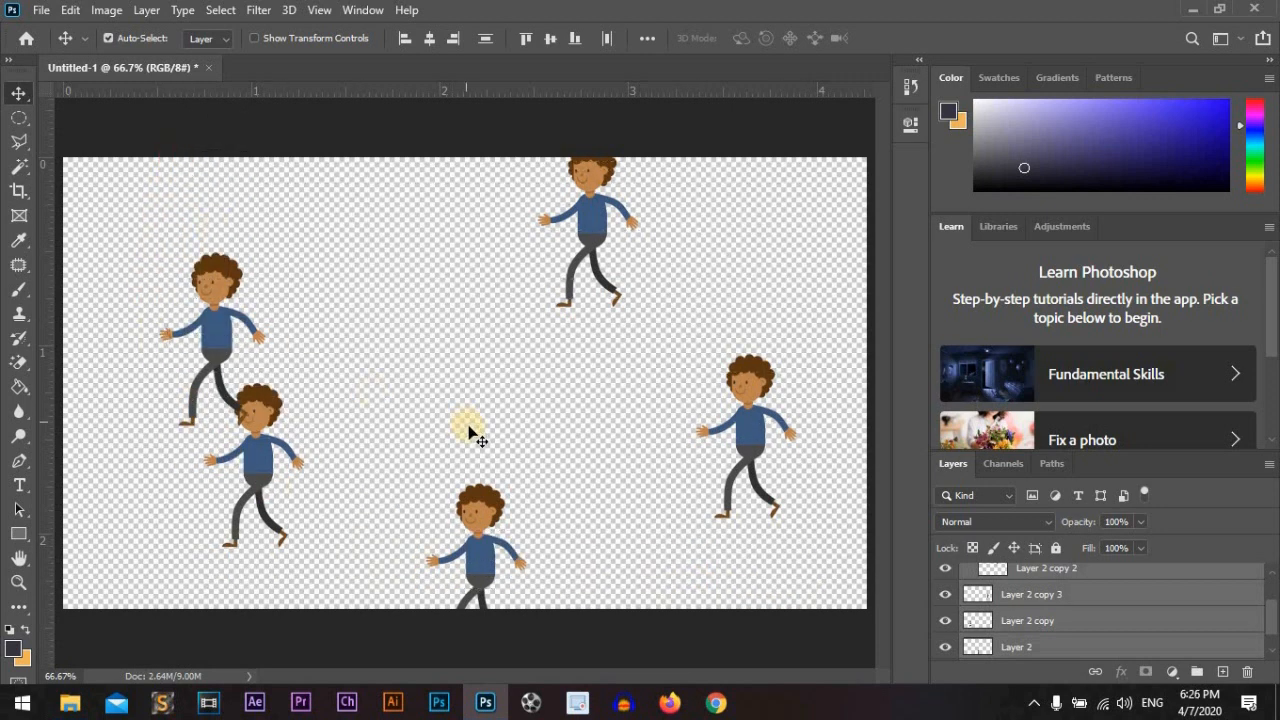
pyautogui.click(400, 38)
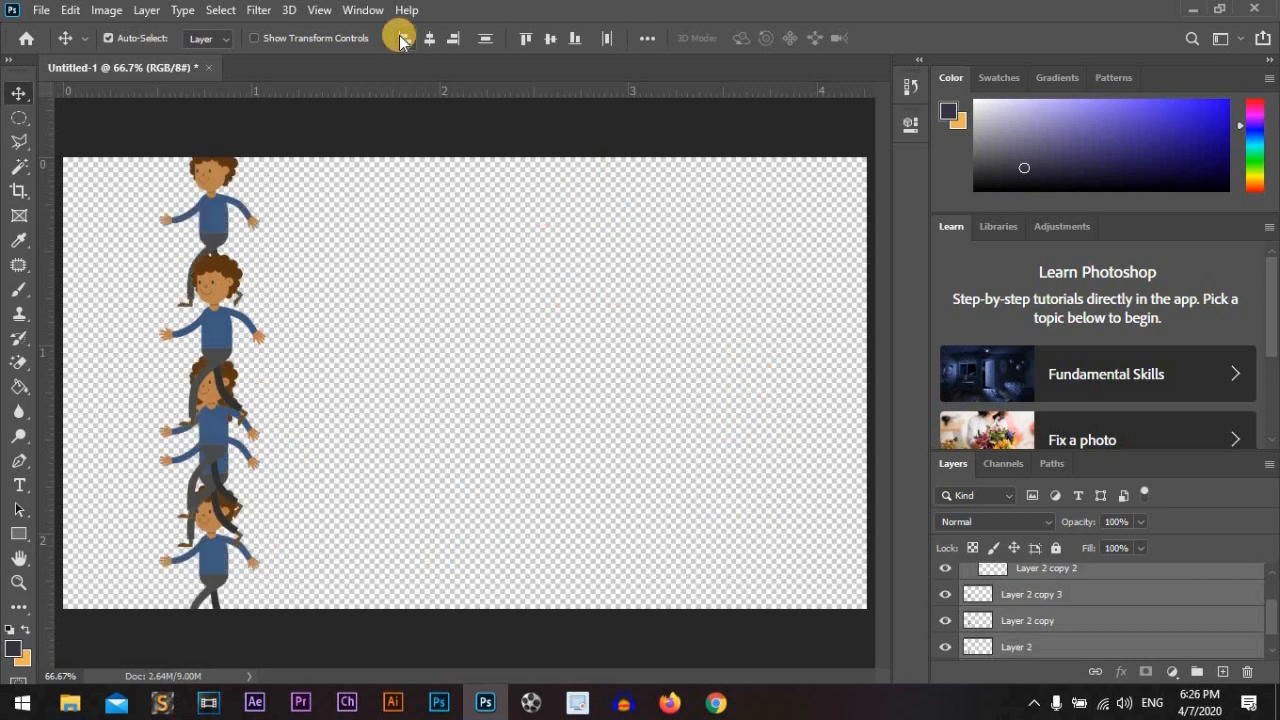
pyautogui.click(485, 40)
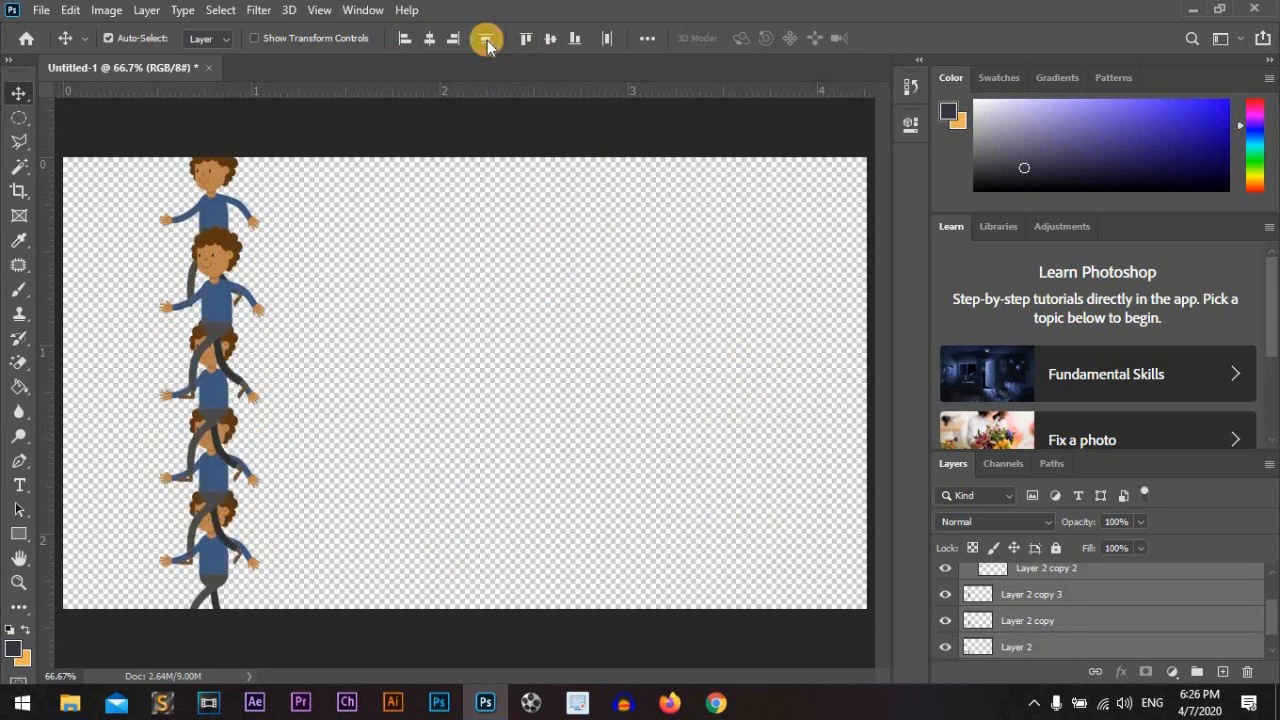